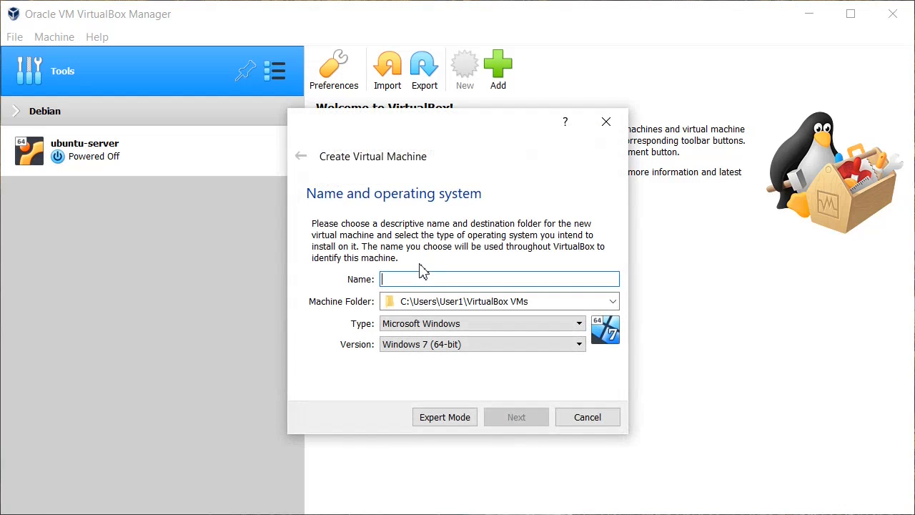
Name the new machine ubuntu-desktop and give it 2048 MB of memory.
{"action": "type", "text": "ubuntu-desktop"}
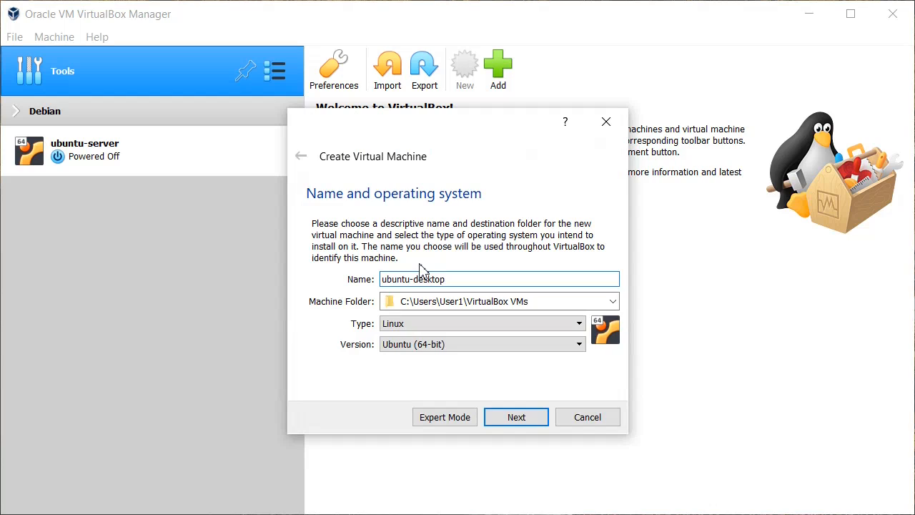
{"action": "left_click", "coordinate": [542, 425]}
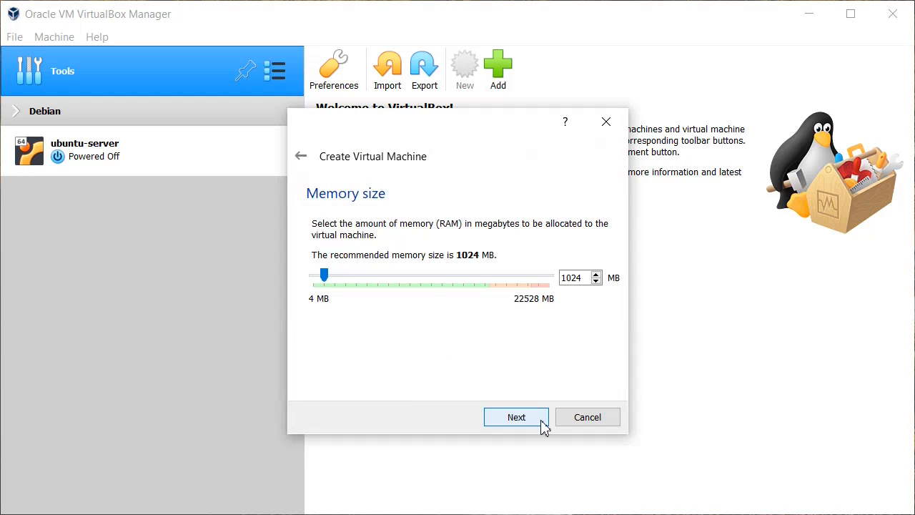
{"action": "double_click", "coordinate": [571, 278]}
{"action": "type", "text": "20"}
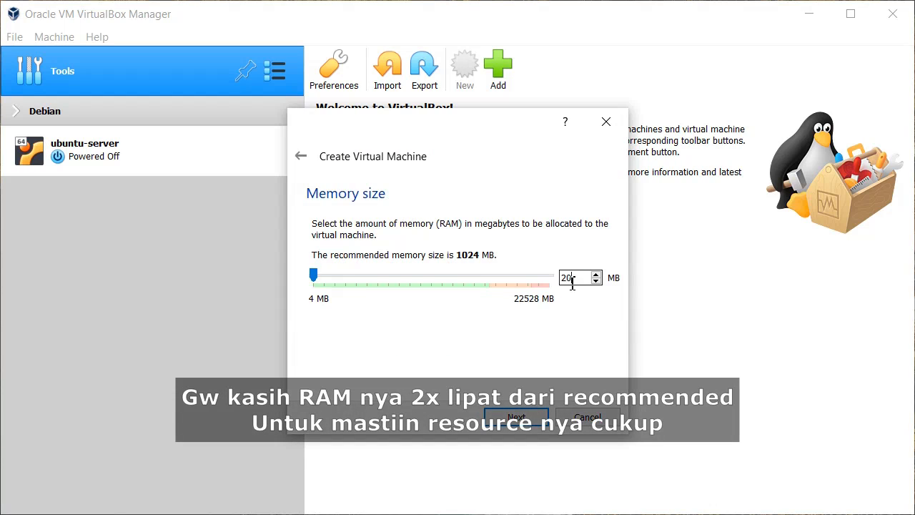
{"action": "type", "text": "48"}
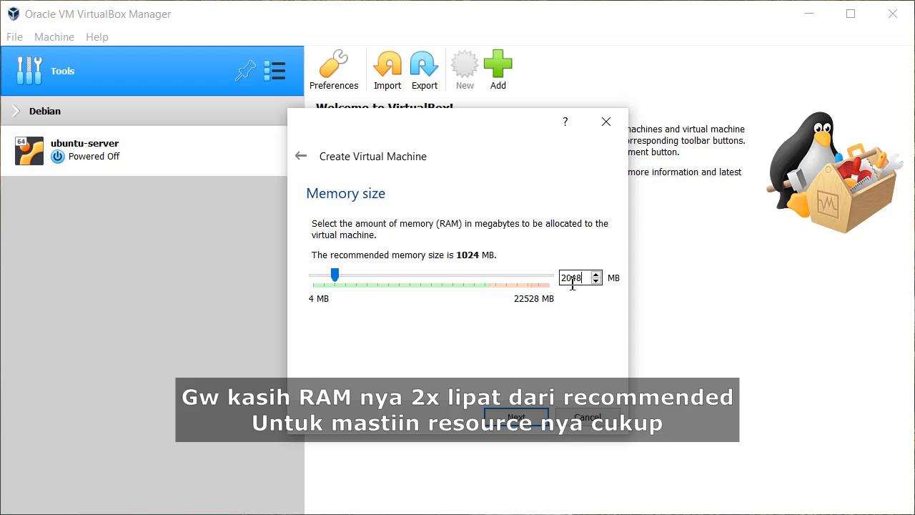
Create a new virtual hard disk using the VHD file type.
{"action": "left_click", "coordinate": [547, 423]}
{"action": "left_click", "coordinate": [546, 422]}
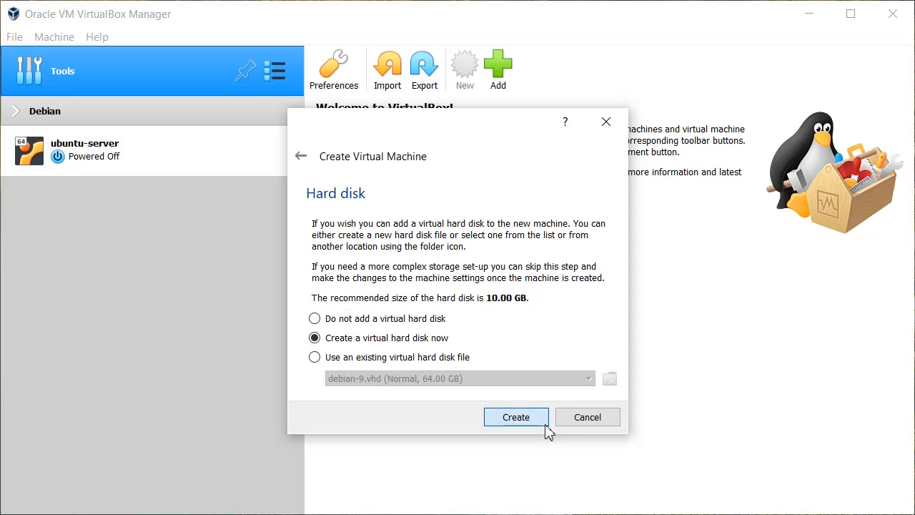
{"action": "left_click", "coordinate": [400, 263]}
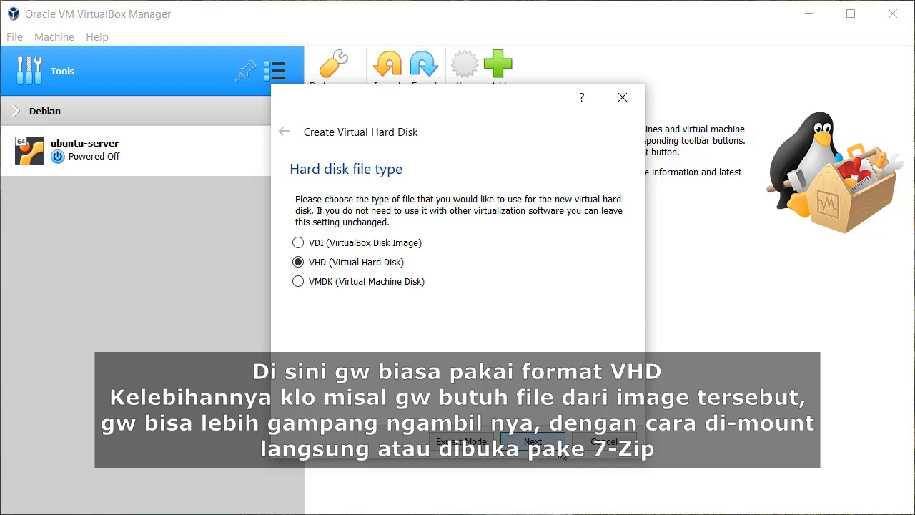
Keep the disk dynamically allocated, size it at 64 GB, and create the machine.
{"action": "left_click", "coordinate": [560, 446]}
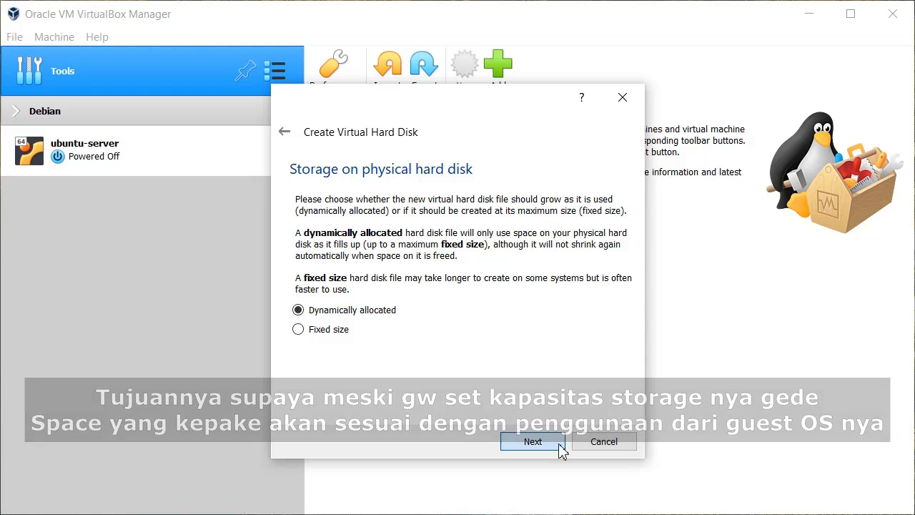
{"action": "left_click", "coordinate": [560, 445]}
{"action": "left_click", "coordinate": [573, 293]}
{"action": "key", "text": "Delete"}
{"action": "key", "text": "Delete"}
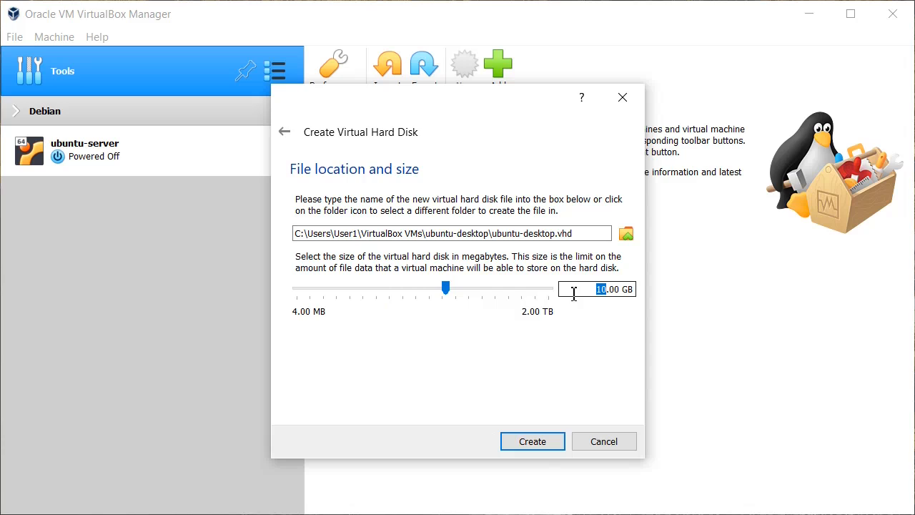
{"action": "type", "text": "64"}
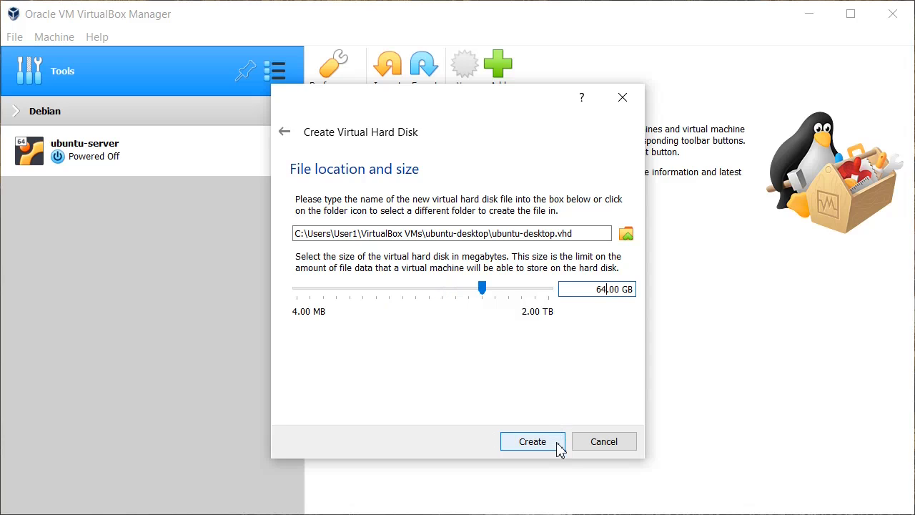
{"action": "left_click", "coordinate": [561, 447]}
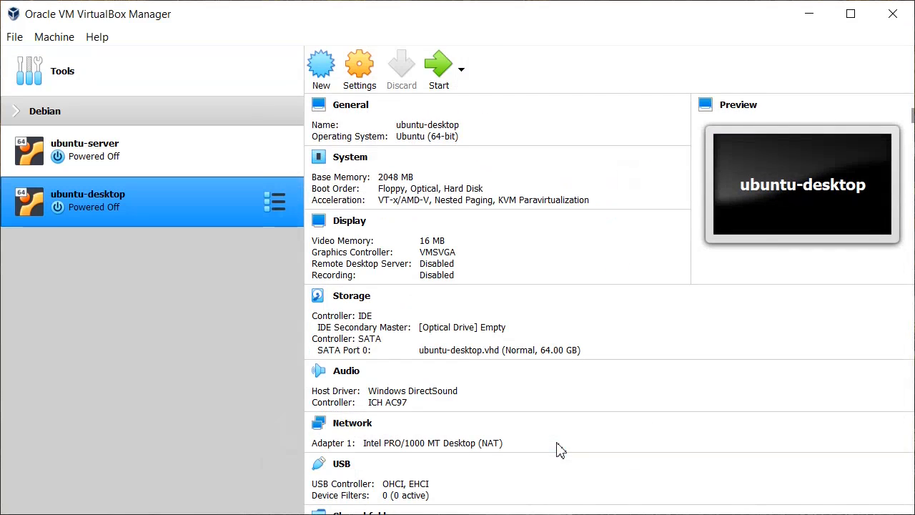
Give ubuntu-desktop 2 CPUs with PAE/NX and Nested VT-x/AMD-V enabled.
{"action": "left_click", "coordinate": [362, 79]}
{"action": "left_click", "coordinate": [315, 135]}
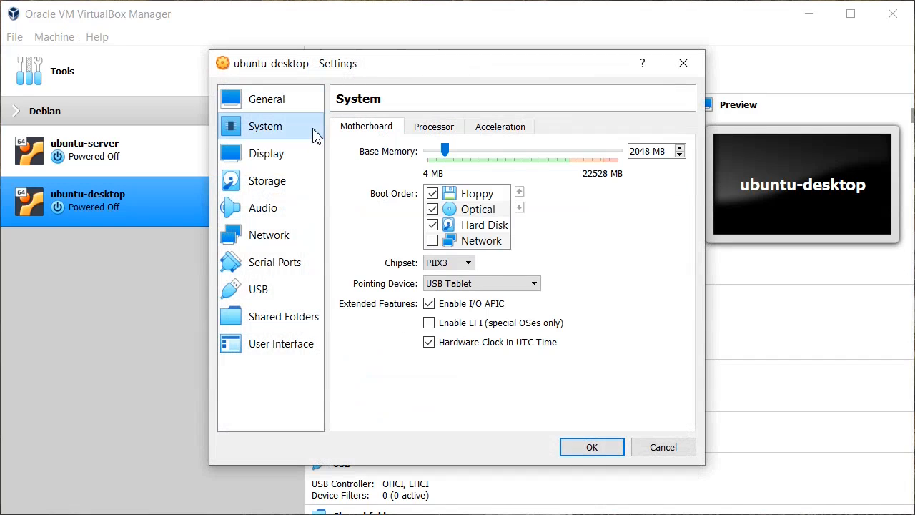
{"action": "left_click", "coordinate": [453, 132]}
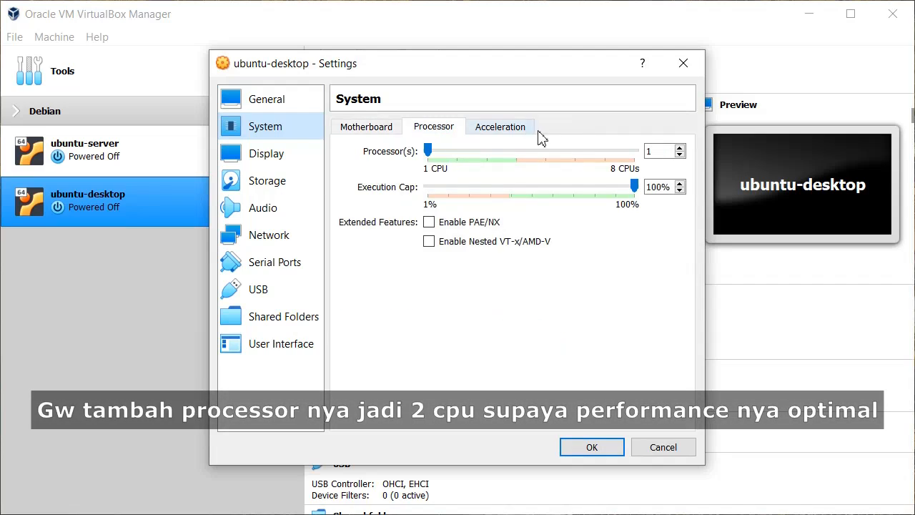
{"action": "left_click", "coordinate": [652, 150]}
{"action": "scroll", "coordinate": [658, 152], "scroll_direction": "up", "scroll_amount": 1}
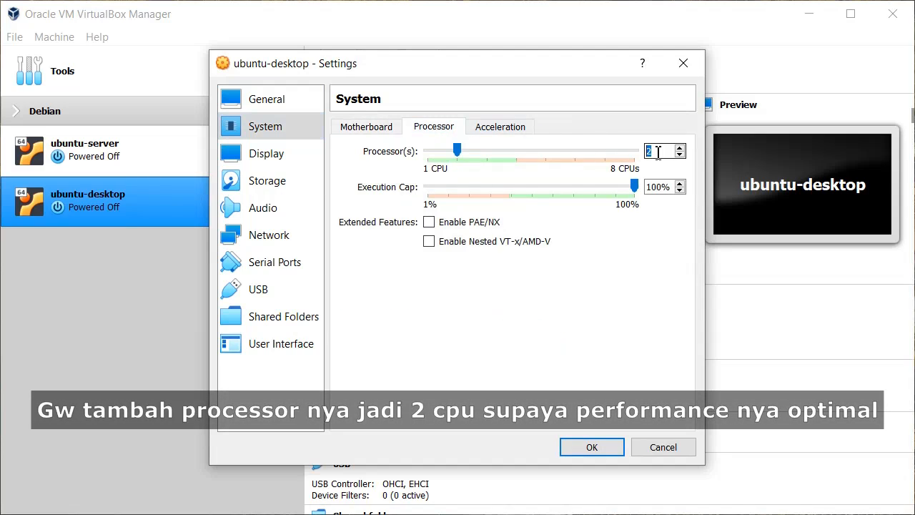
{"action": "left_click", "coordinate": [499, 225]}
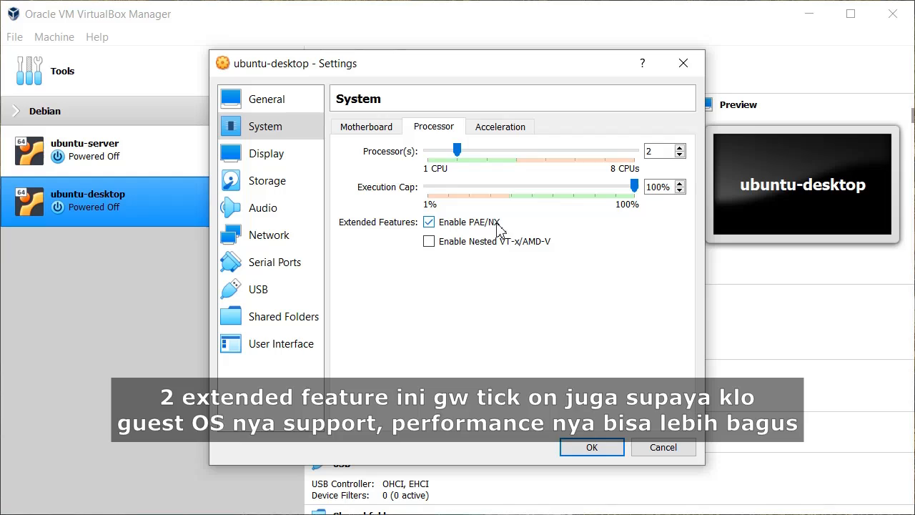
{"action": "left_click", "coordinate": [544, 243]}
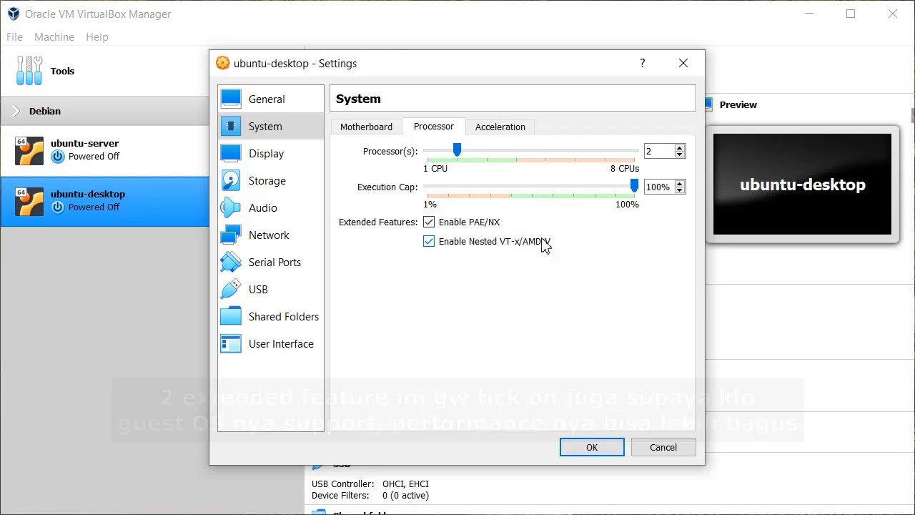
Raise the video memory to 64 MB and enable 3D acceleration.
{"action": "left_click", "coordinate": [321, 164]}
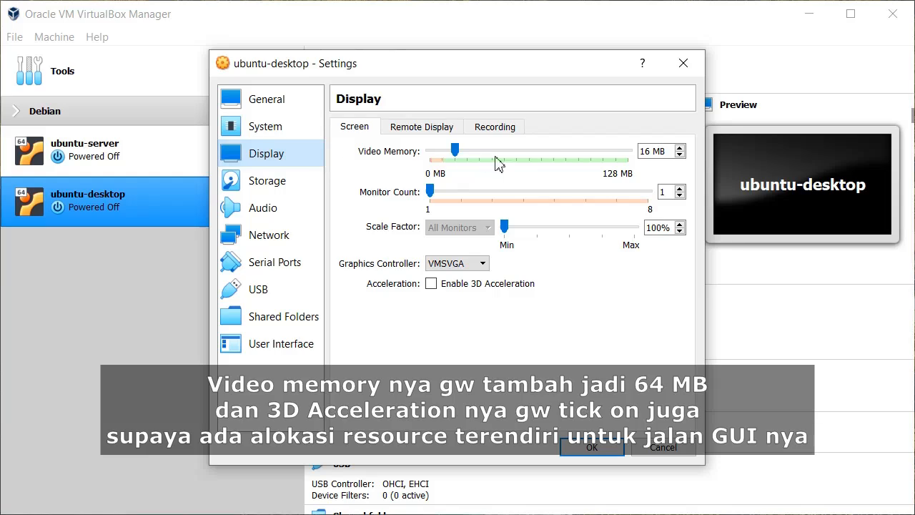
{"action": "double_click", "coordinate": [644, 153]}
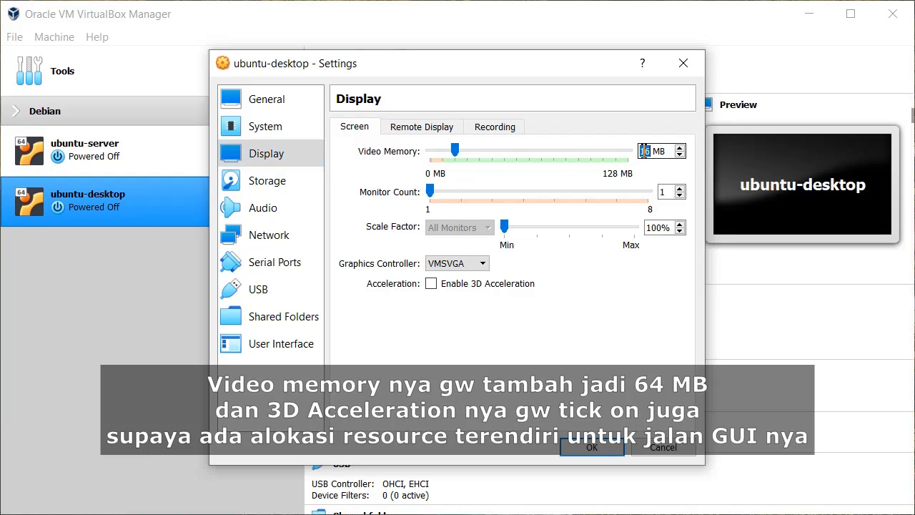
{"action": "type", "text": "64"}
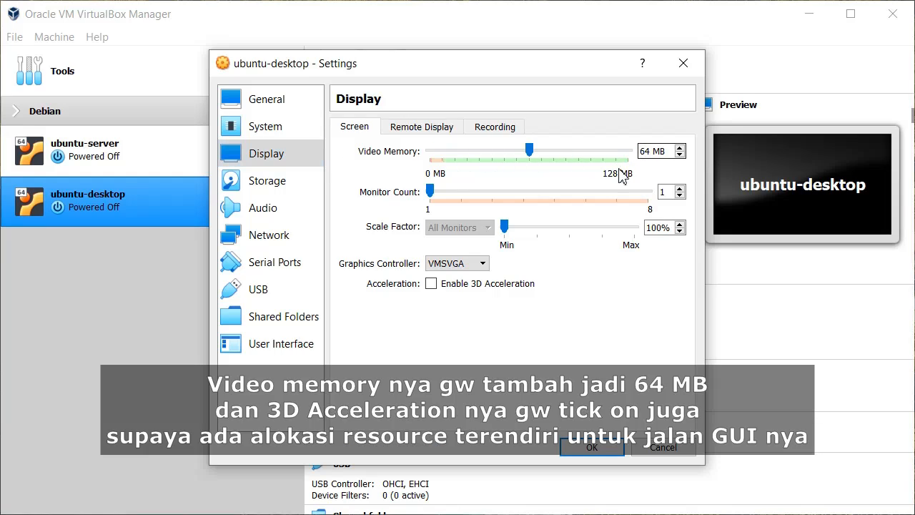
{"action": "left_click", "coordinate": [504, 286]}
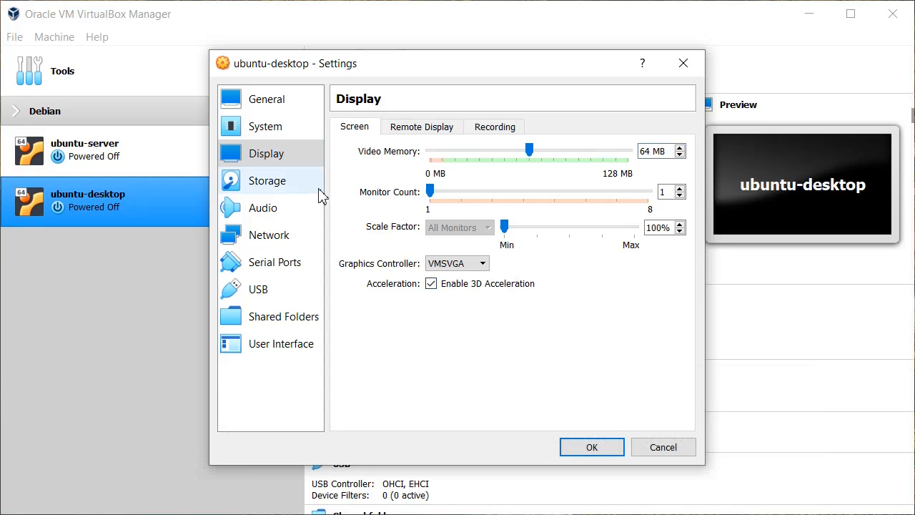
{"action": "left_click", "coordinate": [307, 181]}
Attach ubuntu-20.04.1-desktop-amd64.iso to the empty optical drive.
{"action": "left_click", "coordinate": [421, 167]}
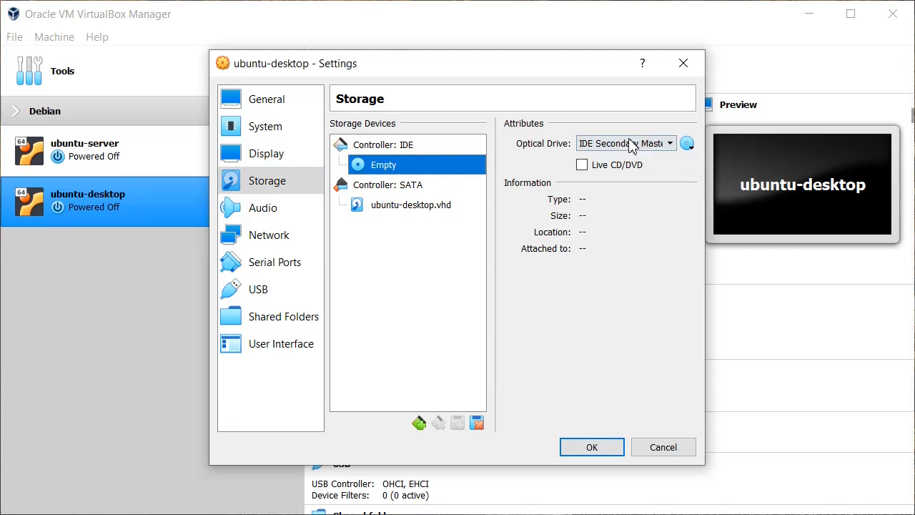
{"action": "left_click", "coordinate": [688, 143]}
{"action": "left_click", "coordinate": [794, 184]}
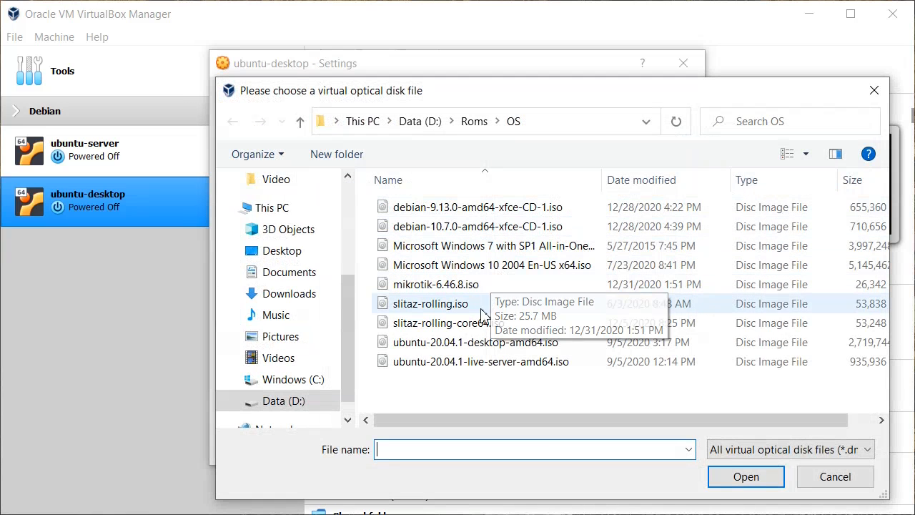
{"action": "left_click", "coordinate": [476, 345]}
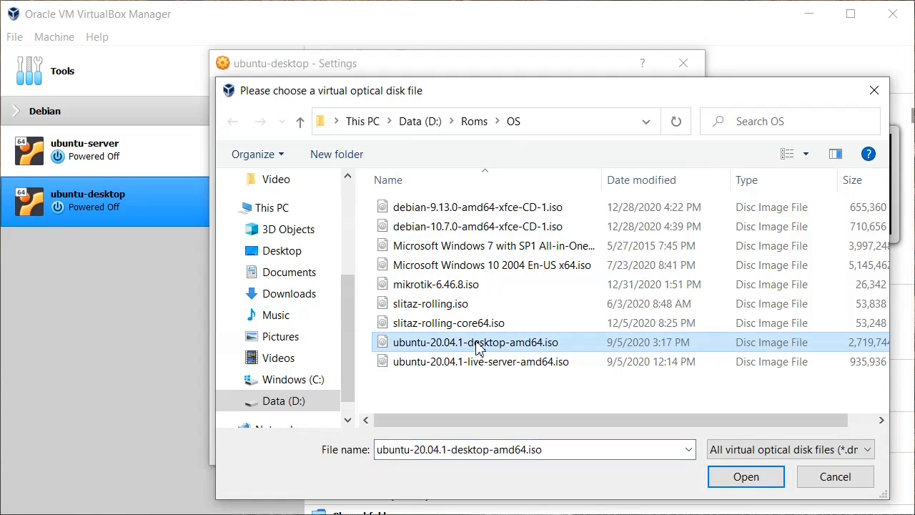
{"action": "left_click", "coordinate": [772, 479]}
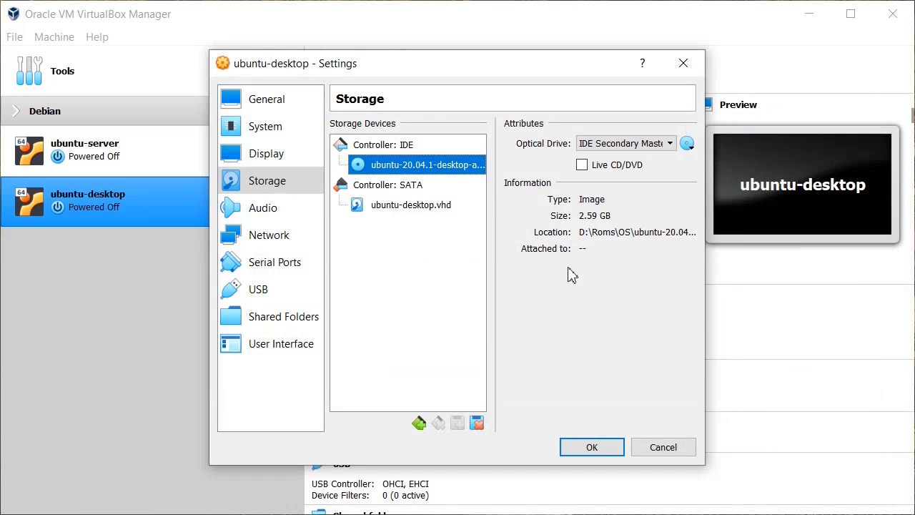
Check the Audio settings and disconnect the virtual network cable in the advanced Network options.
{"action": "left_click", "coordinate": [312, 217]}
{"action": "left_click", "coordinate": [320, 239]}
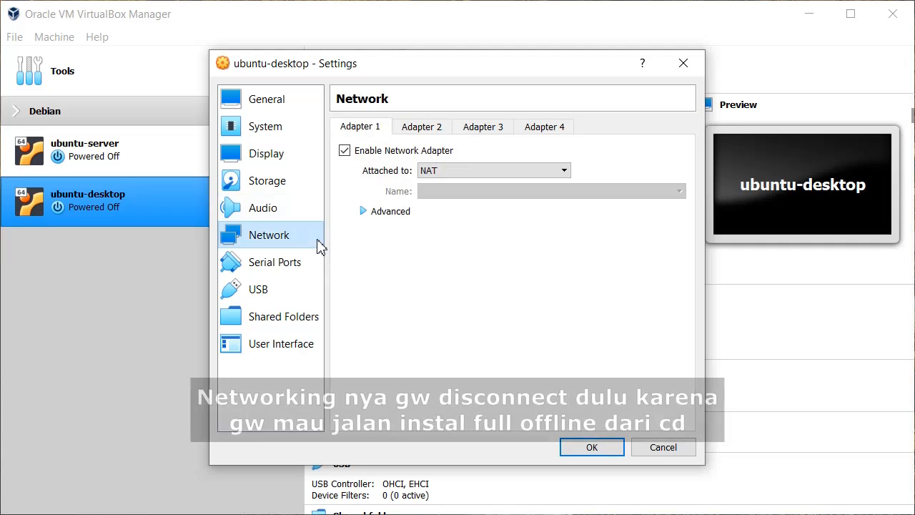
{"action": "left_click", "coordinate": [363, 211]}
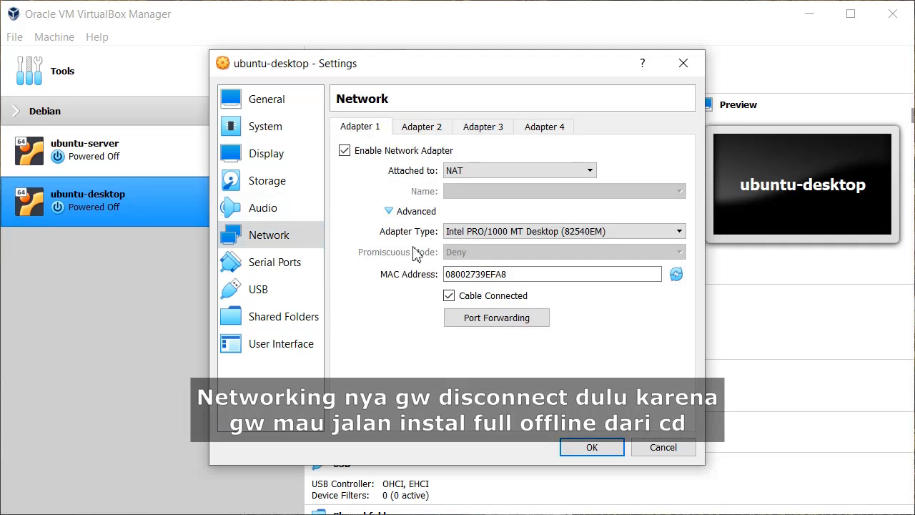
{"action": "left_click", "coordinate": [484, 303]}
Review the Serial Ports, USB, Shared Folders and User Interface pages, then save the settings.
{"action": "left_click", "coordinate": [318, 268]}
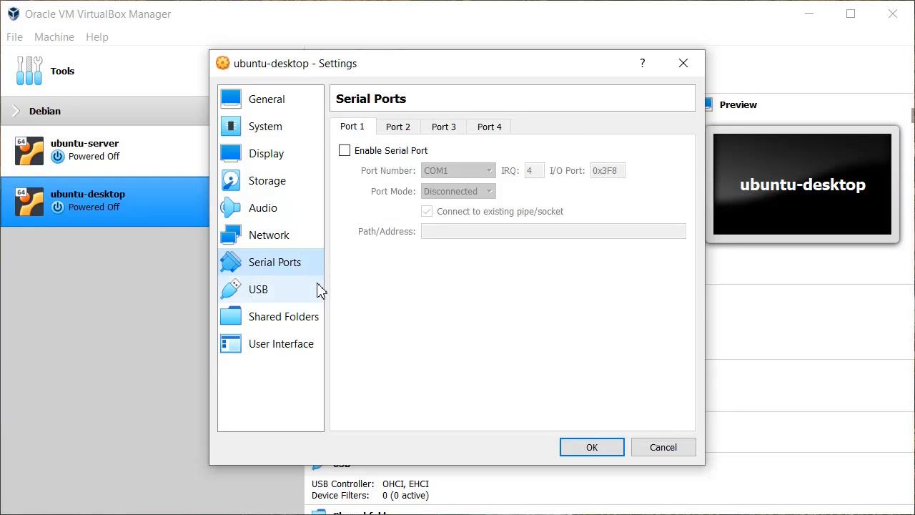
{"action": "left_click", "coordinate": [319, 289]}
{"action": "left_click", "coordinate": [314, 322]}
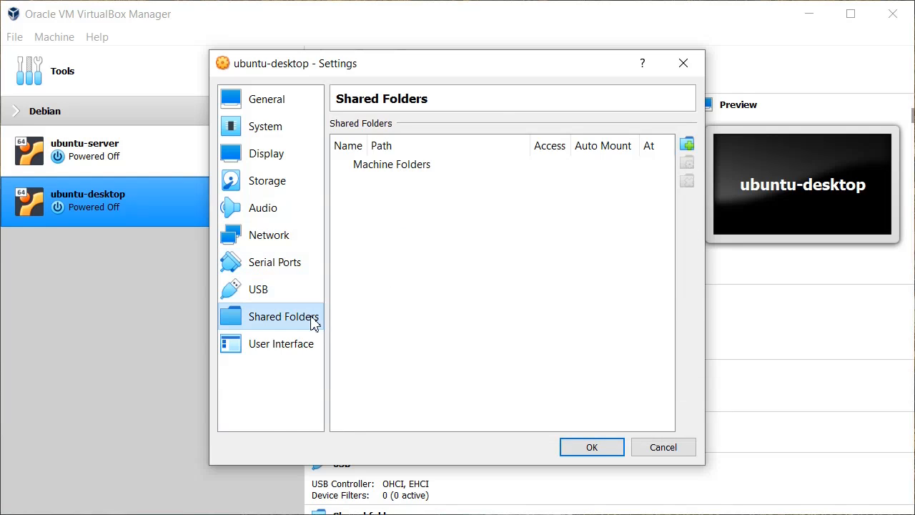
{"action": "left_click", "coordinate": [314, 344]}
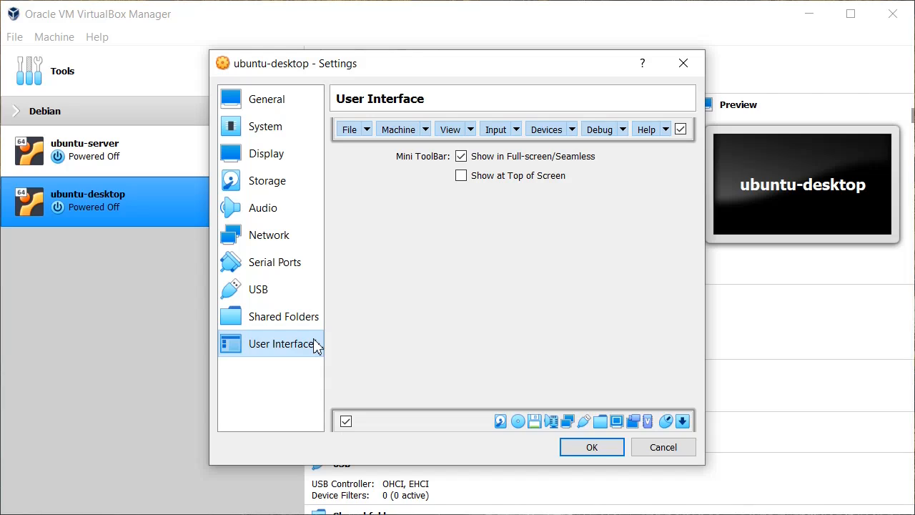
{"action": "left_click", "coordinate": [611, 452]}
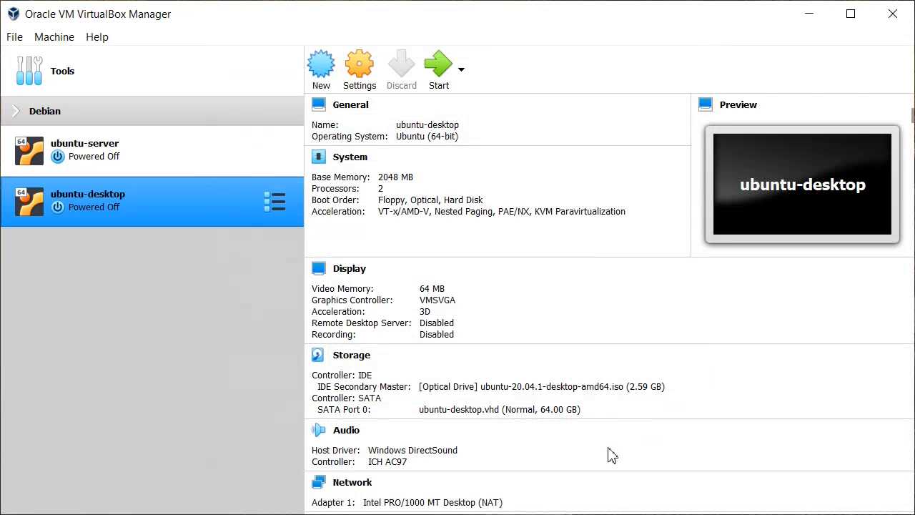
Normal-start ubuntu-desktop and boot it from the ubuntu-20.04.1-desktop-amd64.iso start-up disk.
{"action": "right_click", "coordinate": [139, 199]}
{"action": "mouse_move", "coordinate": [261, 330]}
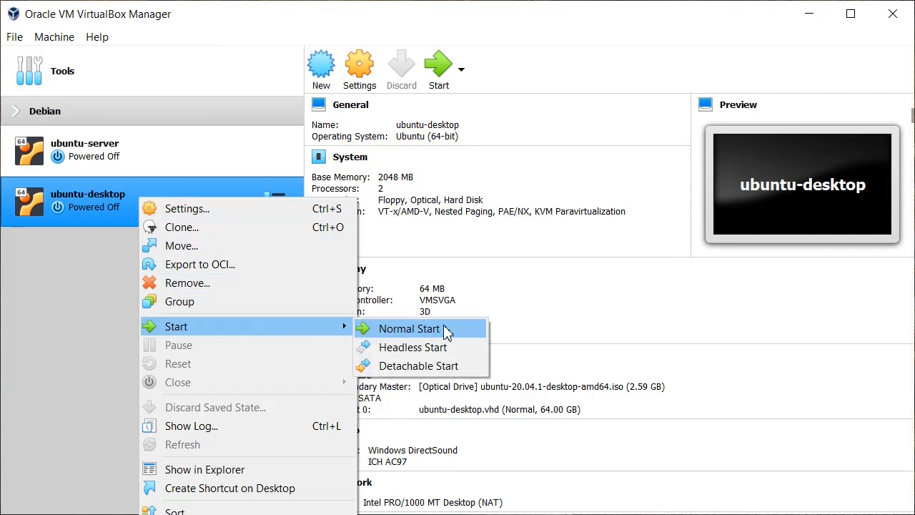
{"action": "left_click", "coordinate": [474, 334]}
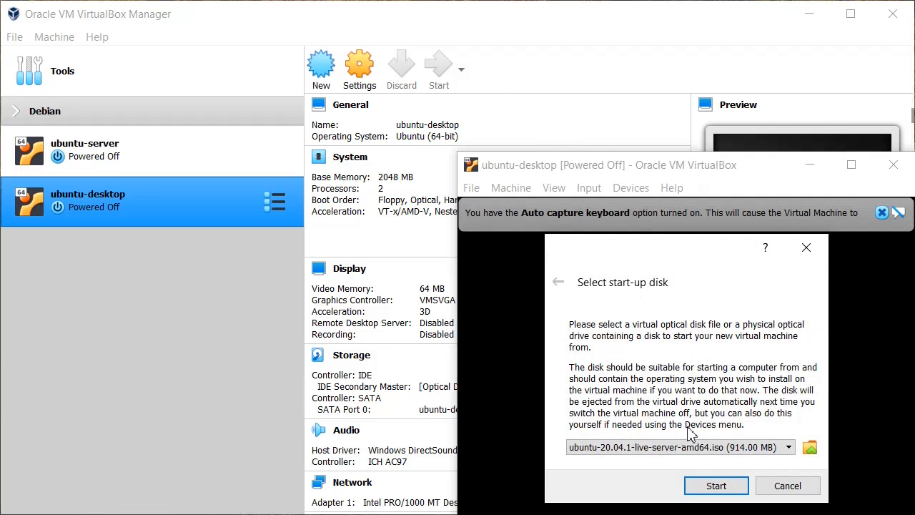
{"action": "left_click", "coordinate": [692, 451]}
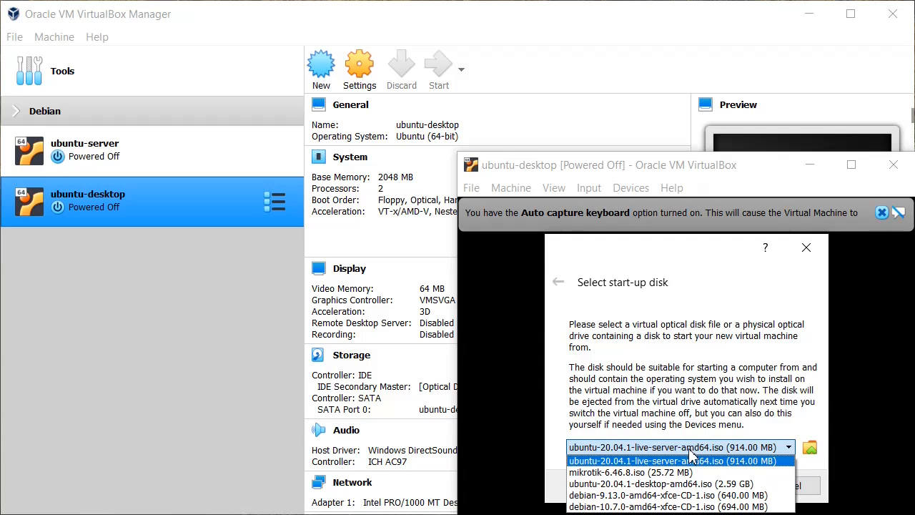
{"action": "left_click", "coordinate": [701, 484]}
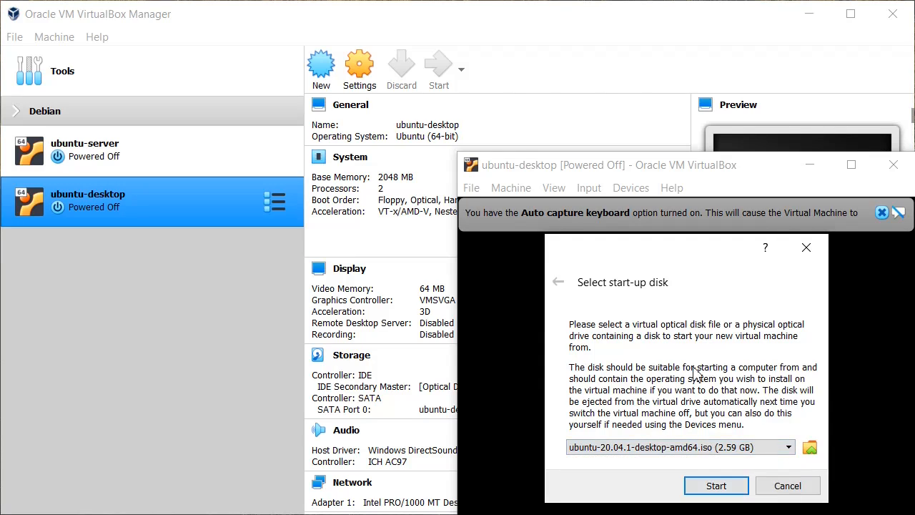
{"action": "left_click", "coordinate": [717, 484]}
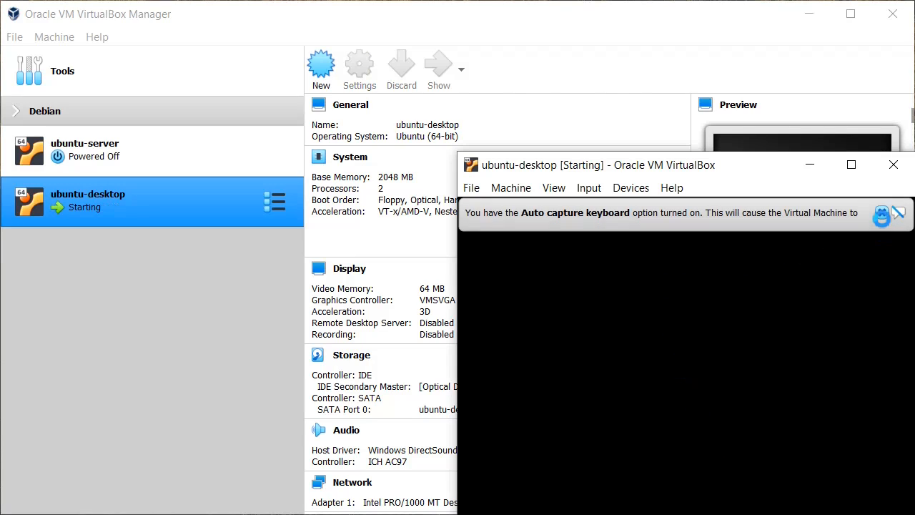
Move the VM window to the upper left and dismiss the mouse integration notice while it boots.
{"action": "left_click_drag", "start_coordinate": [605, 167], "coordinate": [154, 21]}
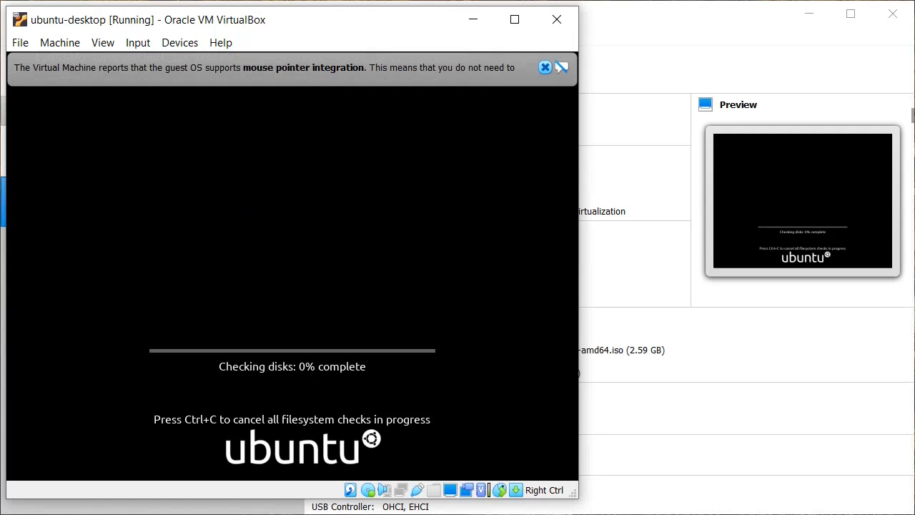
{"action": "left_click", "coordinate": [545, 67]}
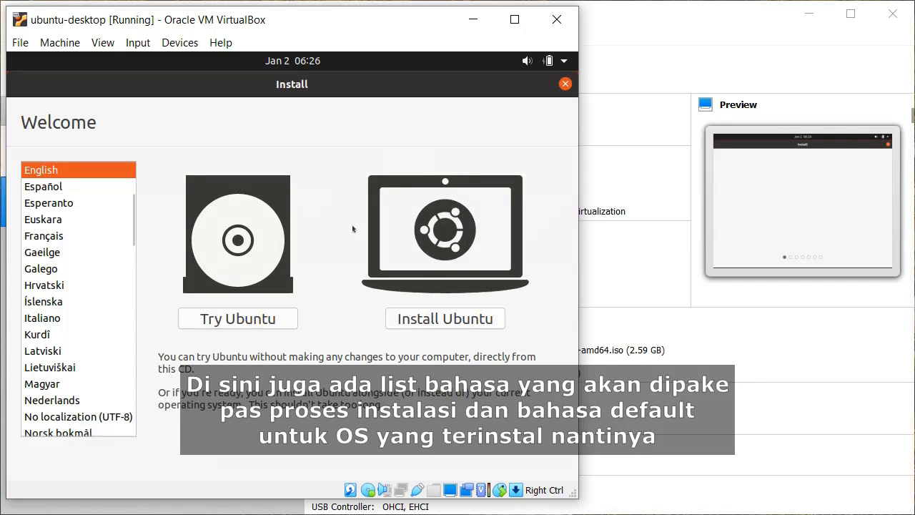
Choose Install Ubuntu and accept the English (US) keyboard layout.
{"action": "left_click", "coordinate": [497, 323]}
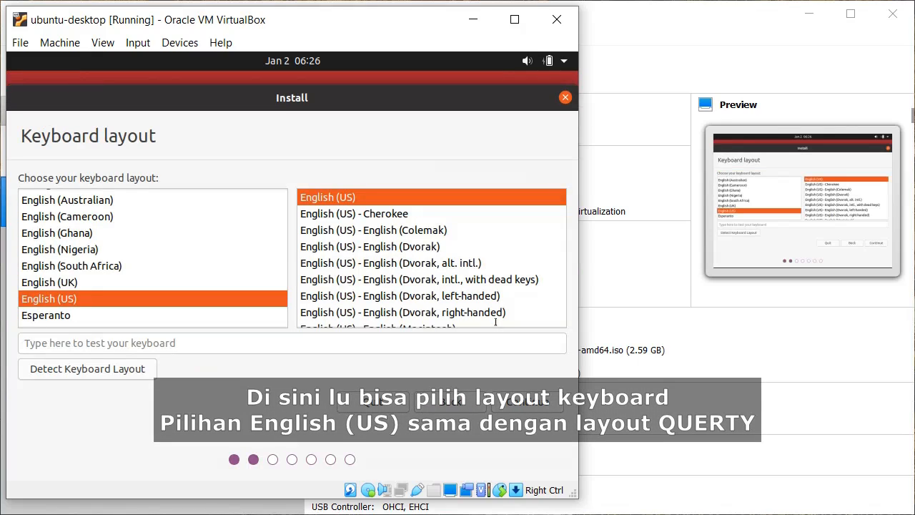
{"action": "left_click", "coordinate": [556, 405]}
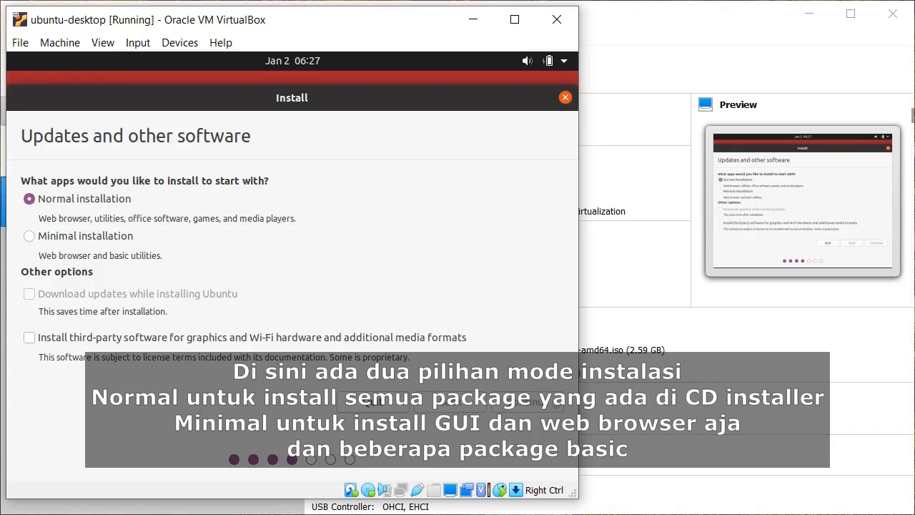
Continue with Normal installation, choose Erase disk and Install Now, and confirm the partition changes.
{"action": "left_click", "coordinate": [557, 405]}
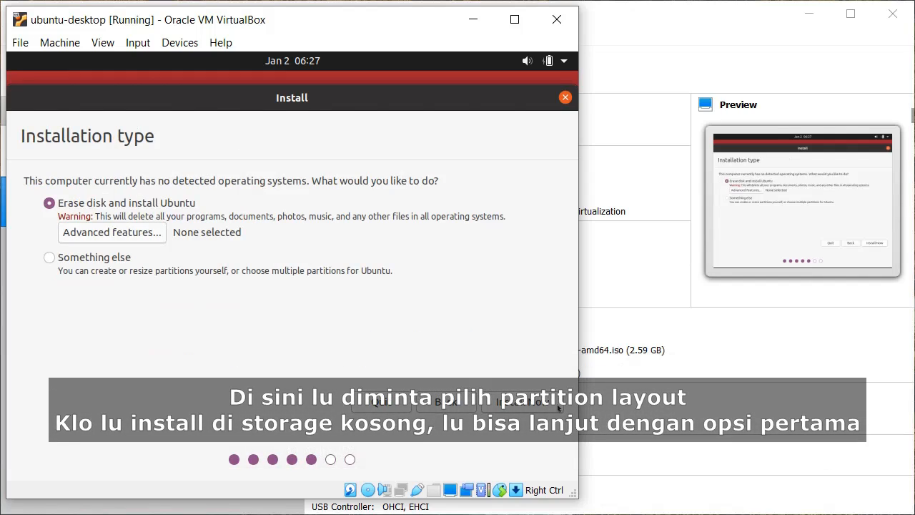
{"action": "left_click", "coordinate": [558, 406]}
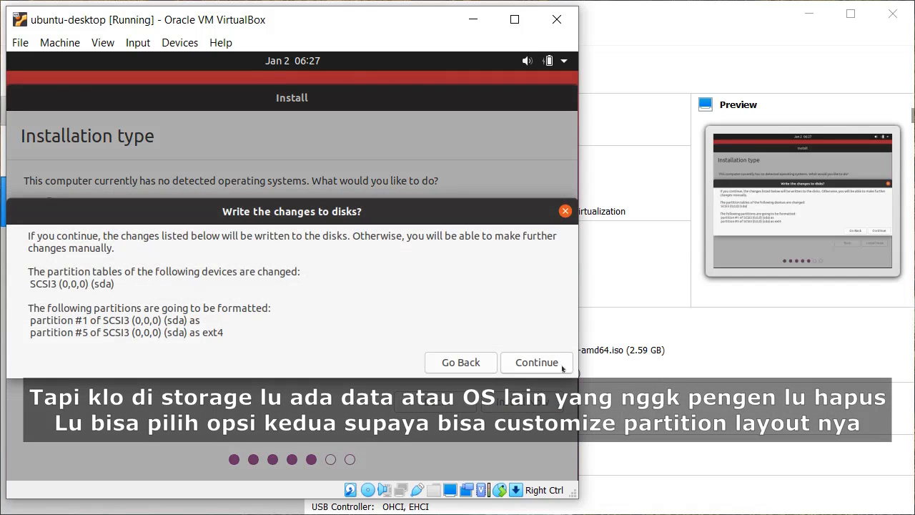
{"action": "left_click", "coordinate": [563, 369]}
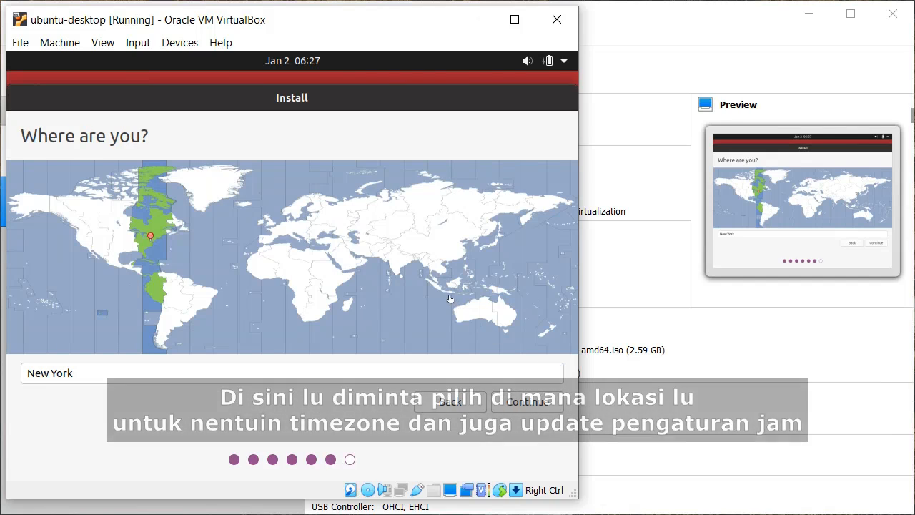
Select Jakarta on the time zone map and continue.
{"action": "left_click", "coordinate": [446, 292]}
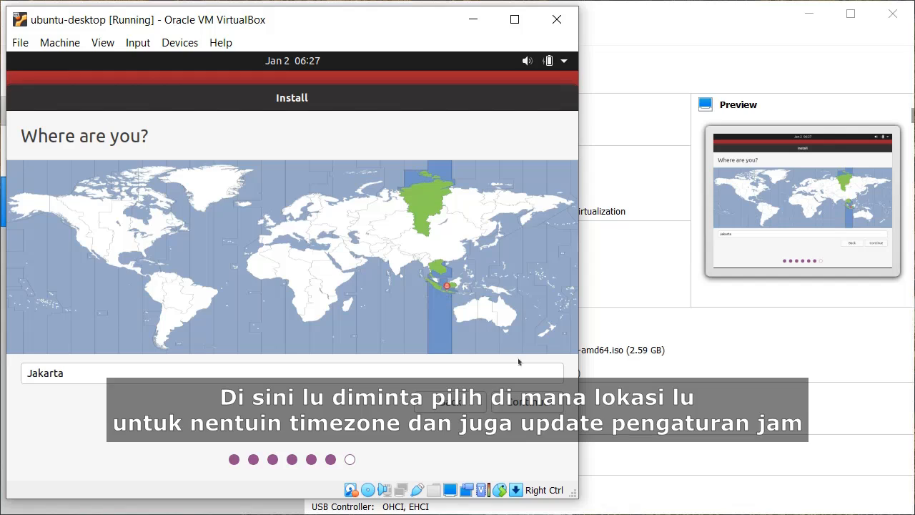
{"action": "left_click", "coordinate": [556, 405]}
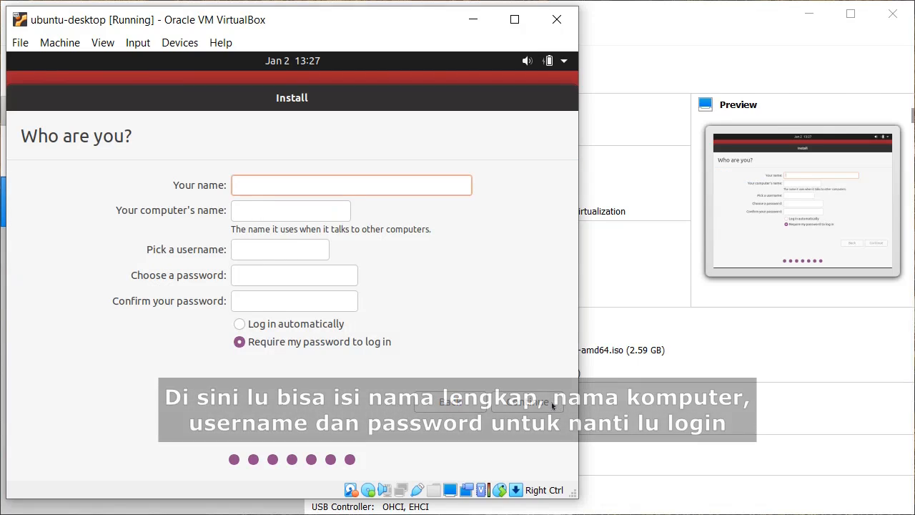
Enter the user's full name and set the computer name to ubuntu-vm.
{"action": "type", "text": "Moh. "}
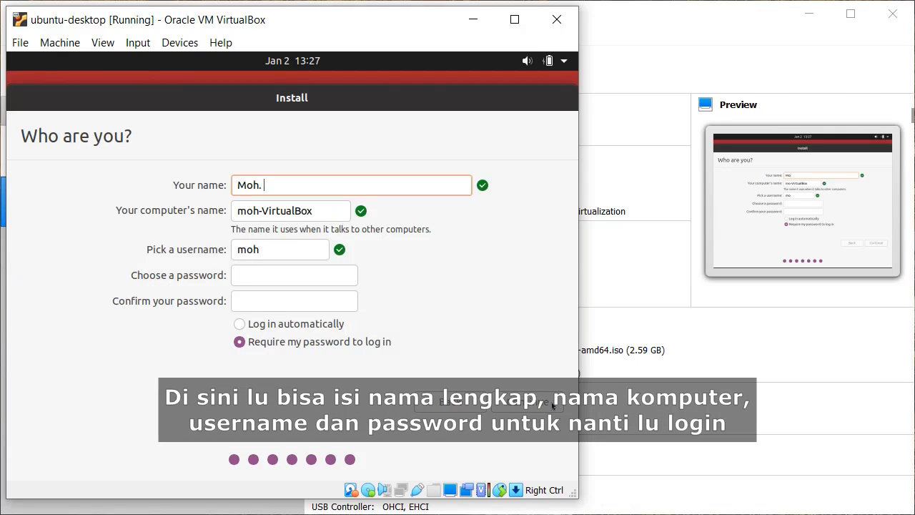
{"action": "type", "text": "Sarip Hidayat"}
{"action": "key", "text": "Tab"}
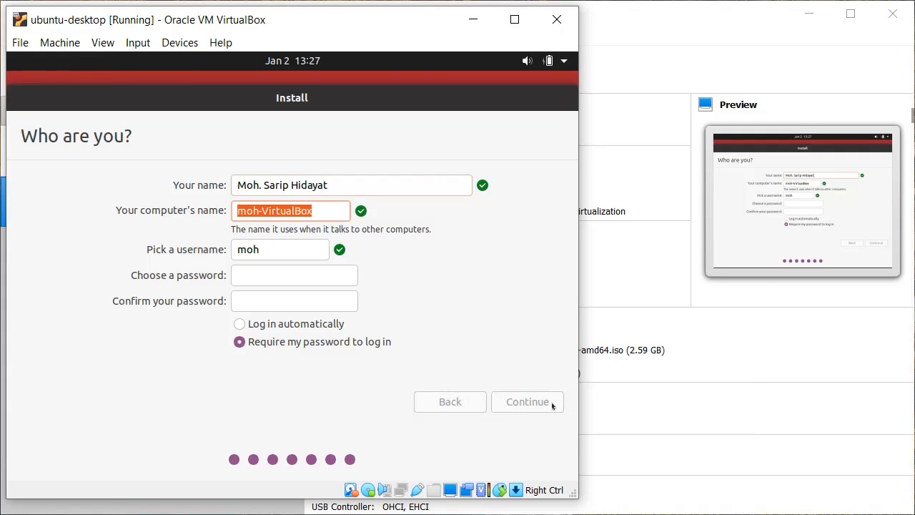
{"action": "type", "text": "musahi0128"}
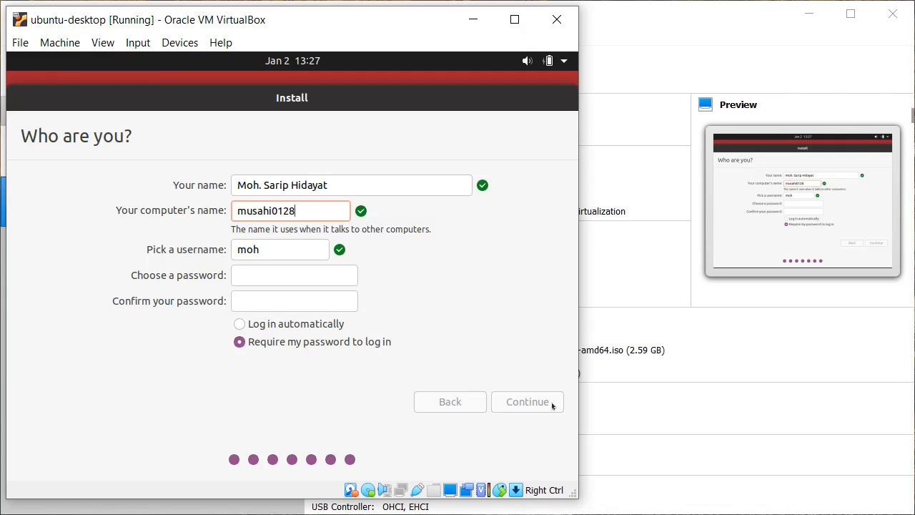
{"action": "key", "text": "ctrl+a"}
{"action": "type", "text": "ubuntu"}
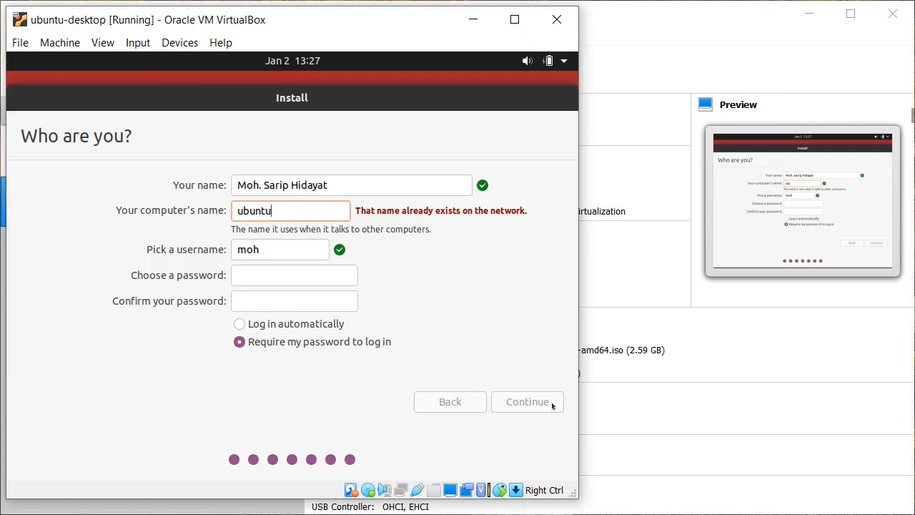
{"action": "type", "text": "-vm"}
Fill in the username and the password twice, then start the installation.
{"action": "key", "text": "Tab"}
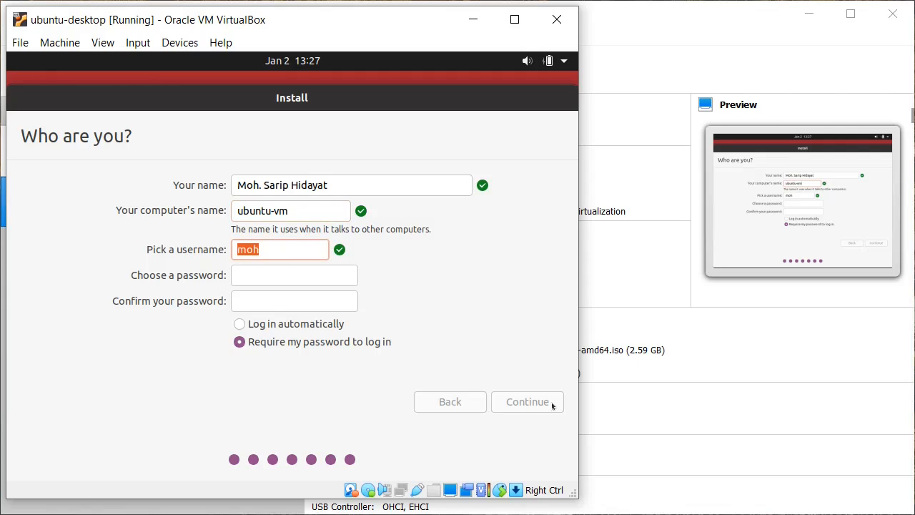
{"action": "type", "text": "musahi0128"}
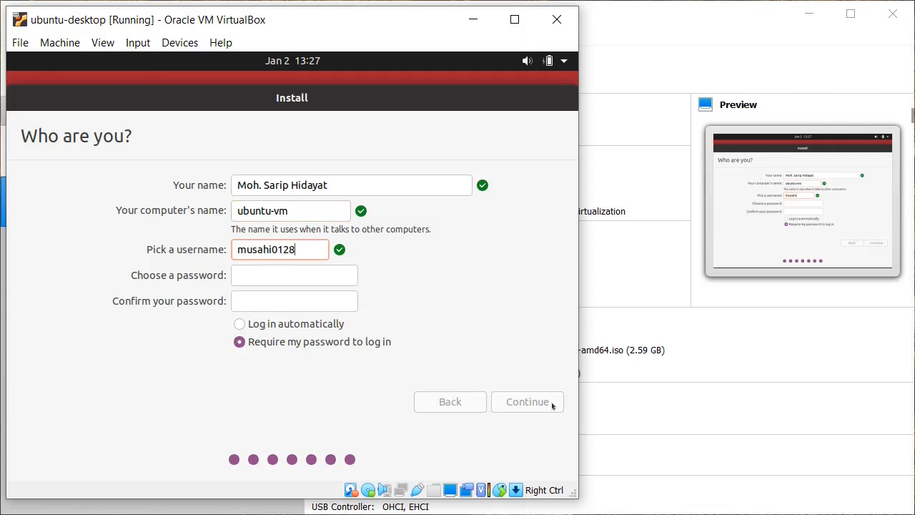
{"action": "key", "text": "Tab"}
{"action": "type", "text": "●●●●●●●●●"}
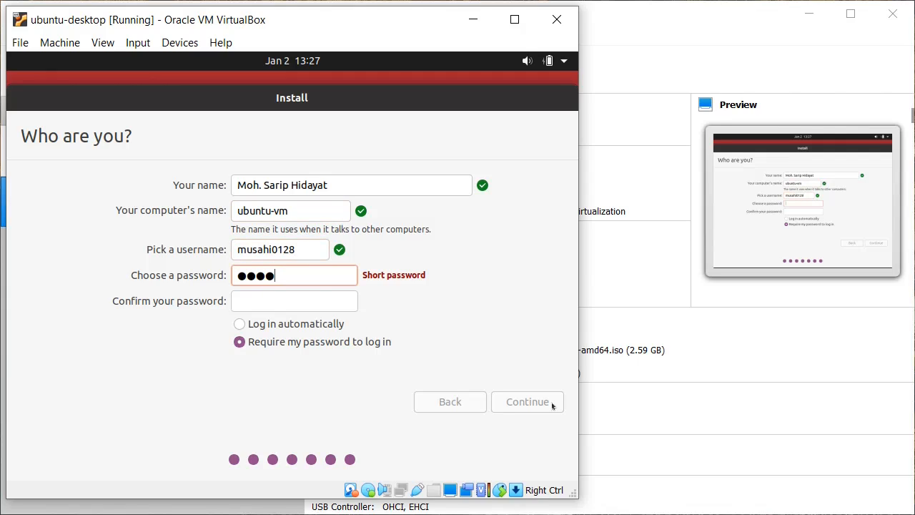
{"action": "key", "text": "Tab"}
{"action": "type", "text": "●●●●"}
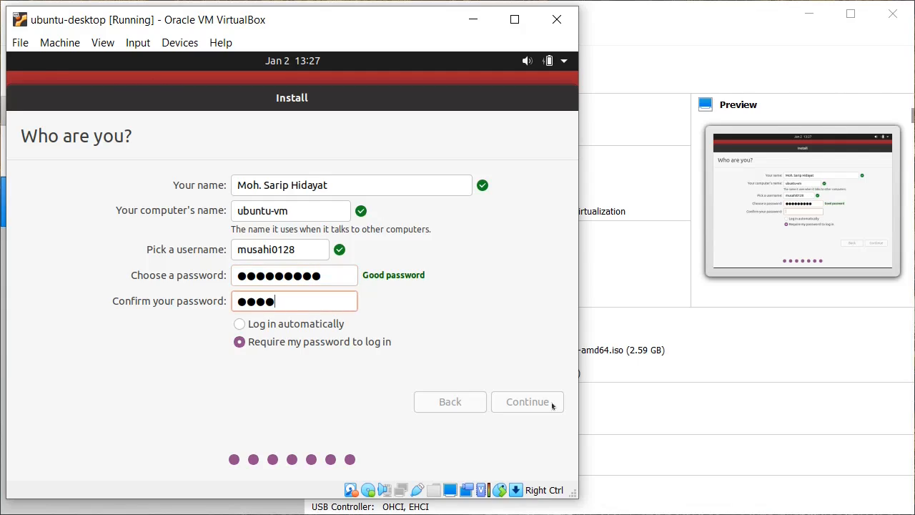
{"action": "type", "text": "●●●●●"}
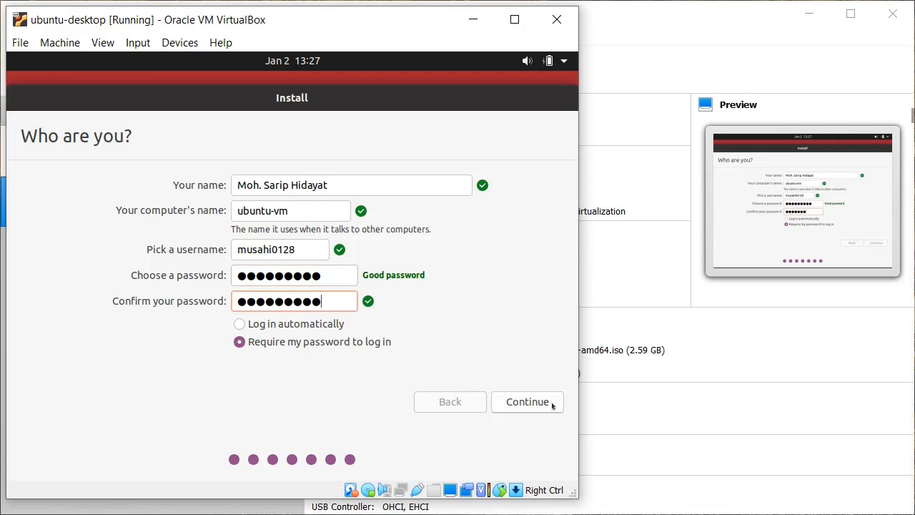
{"action": "left_click", "coordinate": [551, 404]}
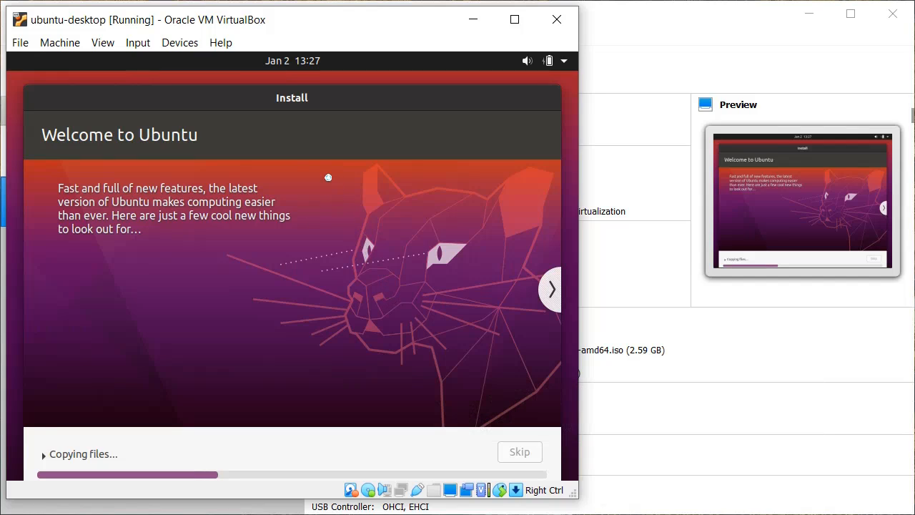
Nudge the installer window up slightly while files copy, until Installation Complete appears.
{"action": "left_click_drag", "start_coordinate": [295, 98], "coordinate": [295, 79]}
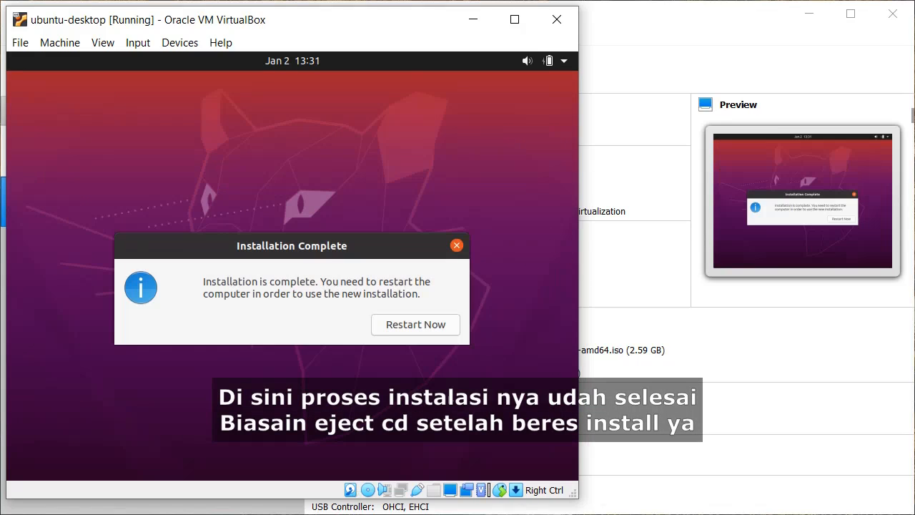
Restart into the new system, leave Optical Drives unchanged, and confirm the remove-medium prompt.
{"action": "left_click", "coordinate": [451, 330]}
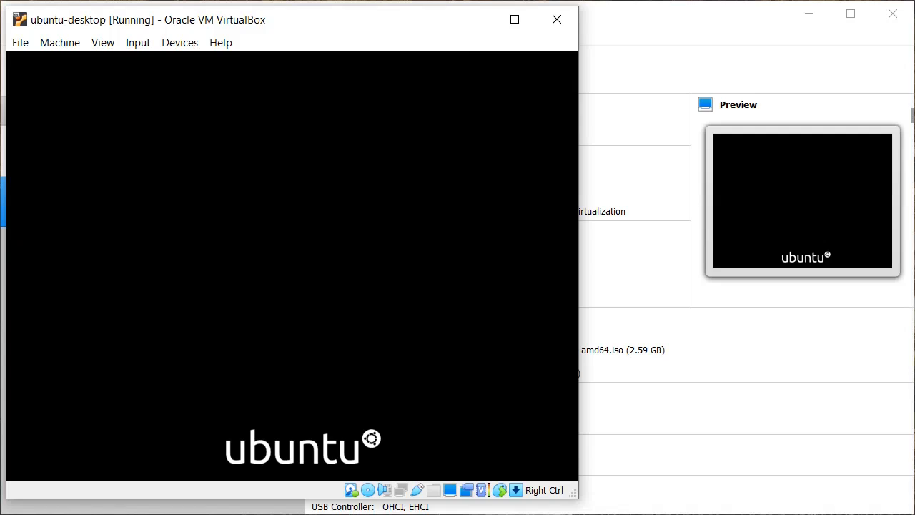
{"action": "left_click", "coordinate": [177, 42]}
{"action": "mouse_move", "coordinate": [248, 64]}
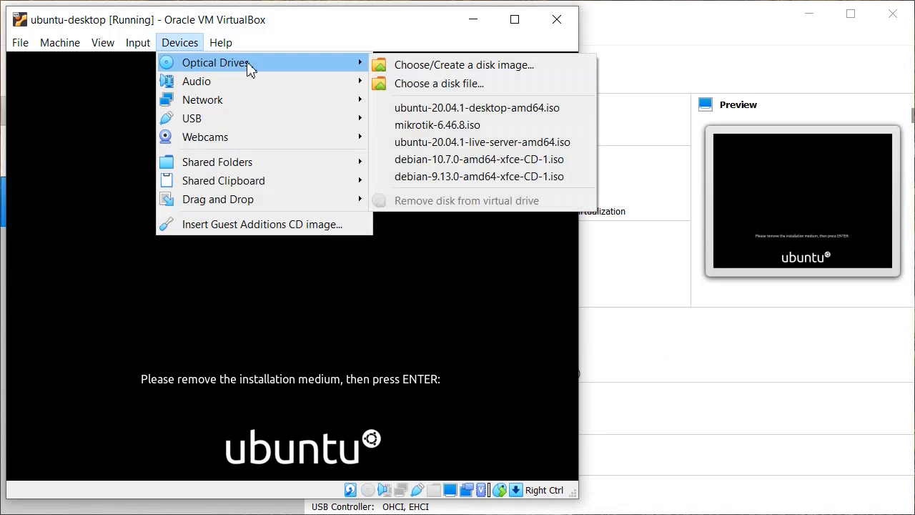
{"action": "left_click", "coordinate": [335, 30]}
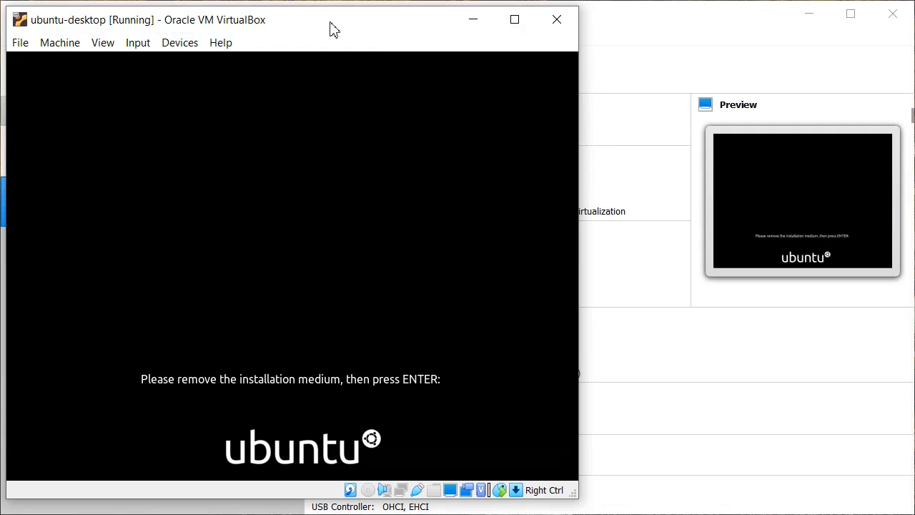
{"action": "key", "text": "Return"}
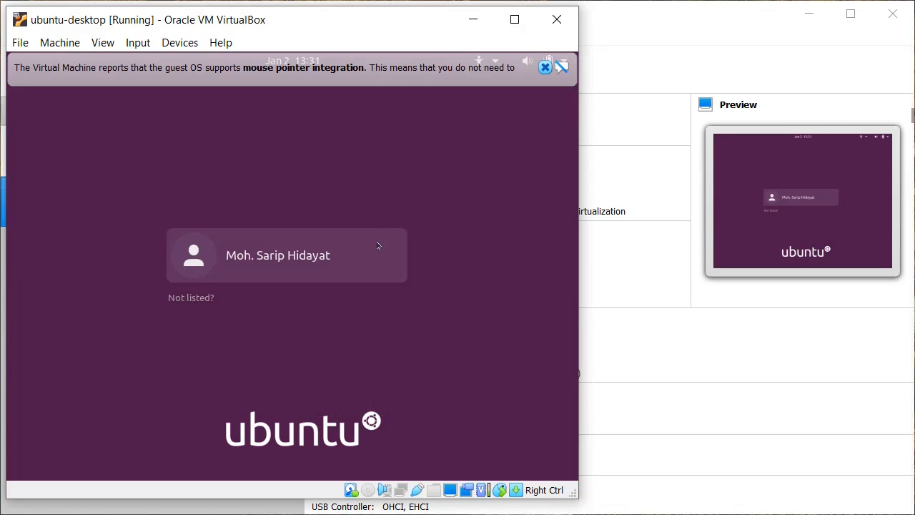
Log in as the new user with the account password and dismiss the mouse integration notice.
{"action": "left_click", "coordinate": [379, 269]}
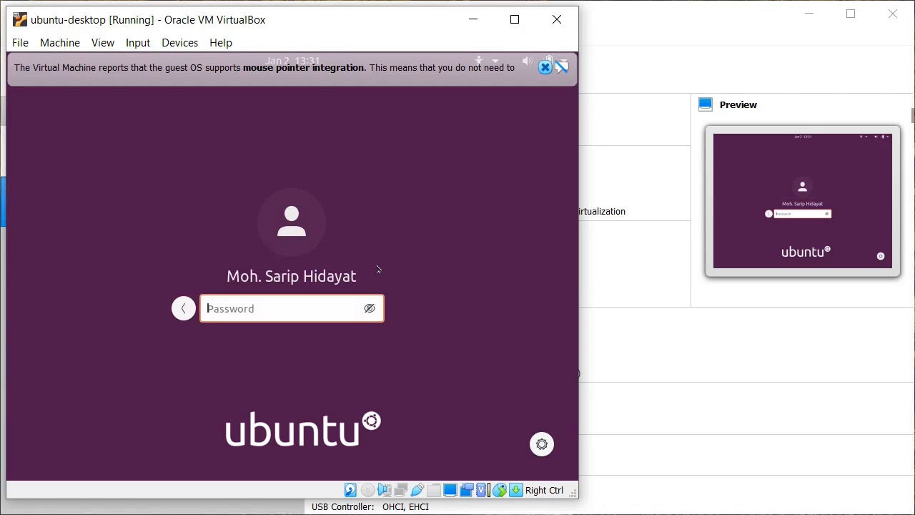
{"action": "type", "text": "*********"}
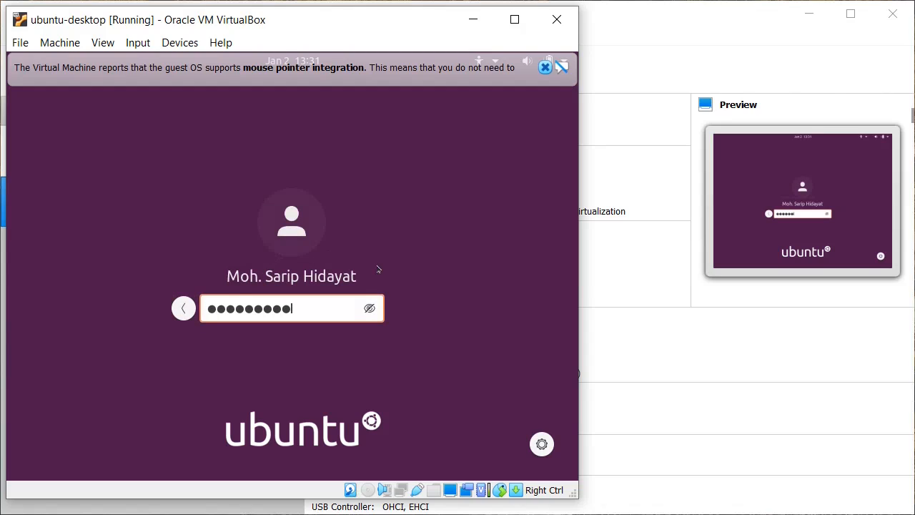
{"action": "key", "text": "Return"}
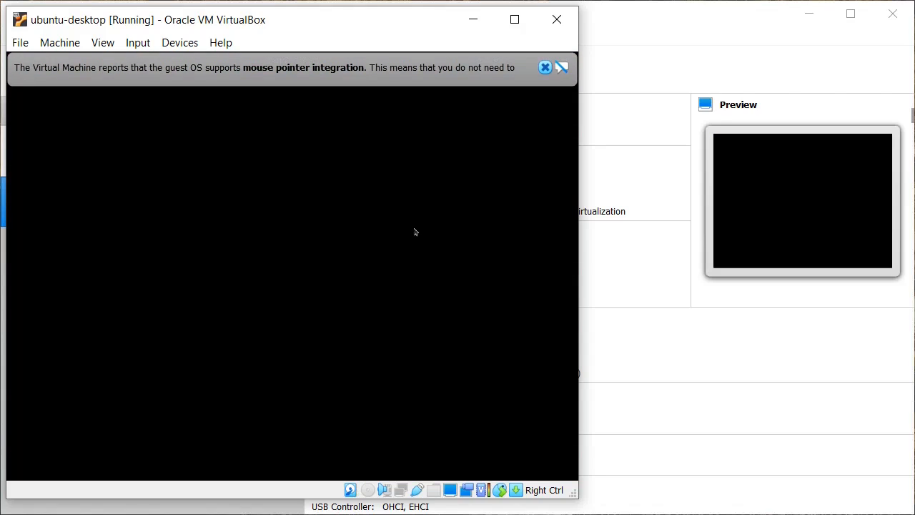
{"action": "left_click", "coordinate": [545, 68]}
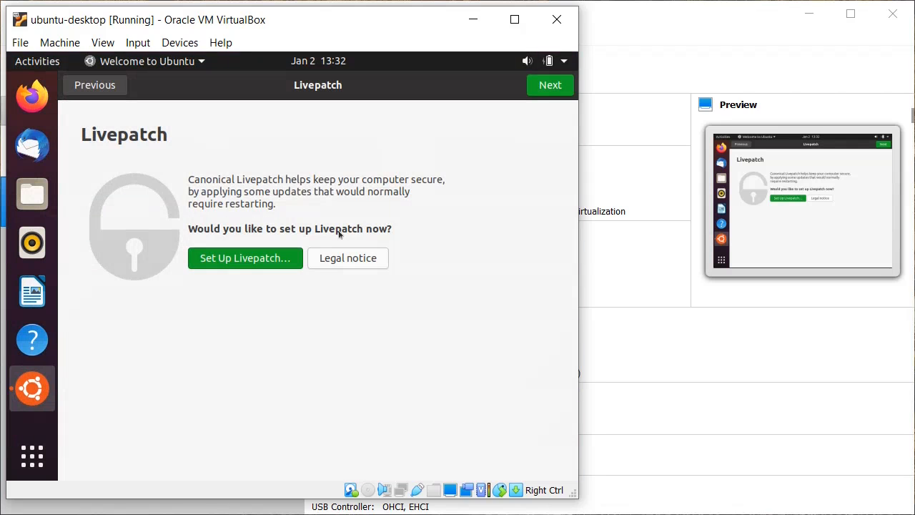
Skip Livepatch, keep the default system-info choice, enable Location Services, and finish the welcome wizard.
{"action": "left_click", "coordinate": [567, 89]}
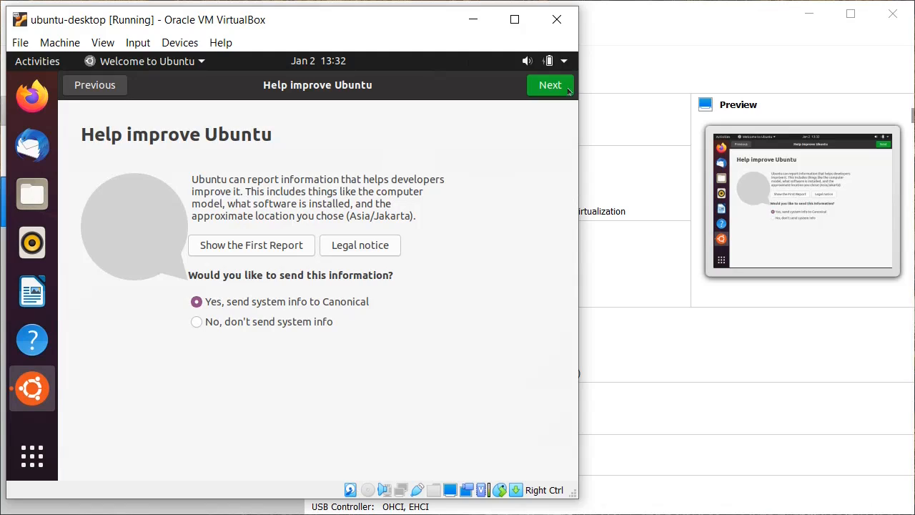
{"action": "left_click", "coordinate": [568, 88]}
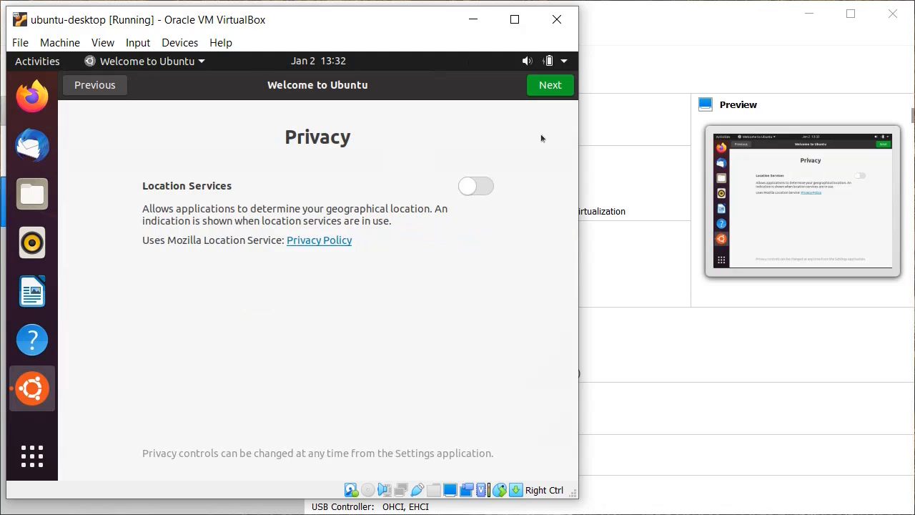
{"action": "left_click", "coordinate": [485, 183]}
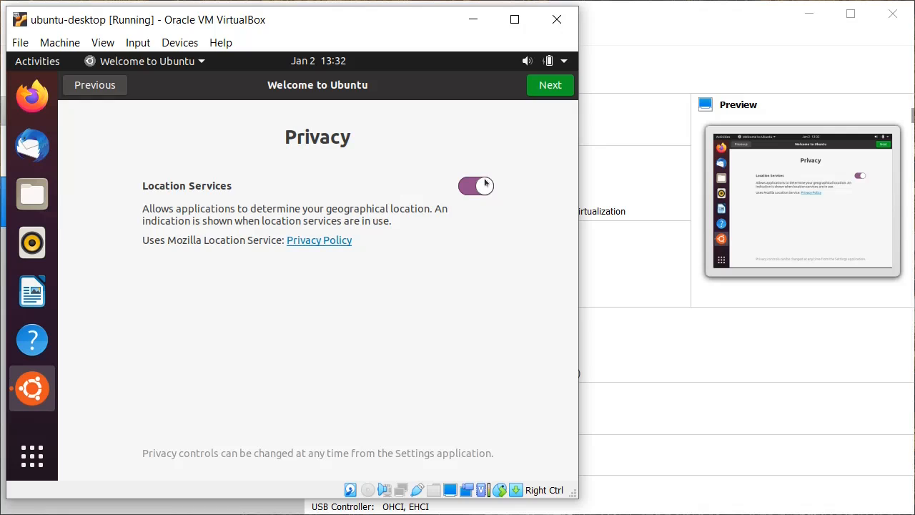
{"action": "left_click", "coordinate": [568, 92]}
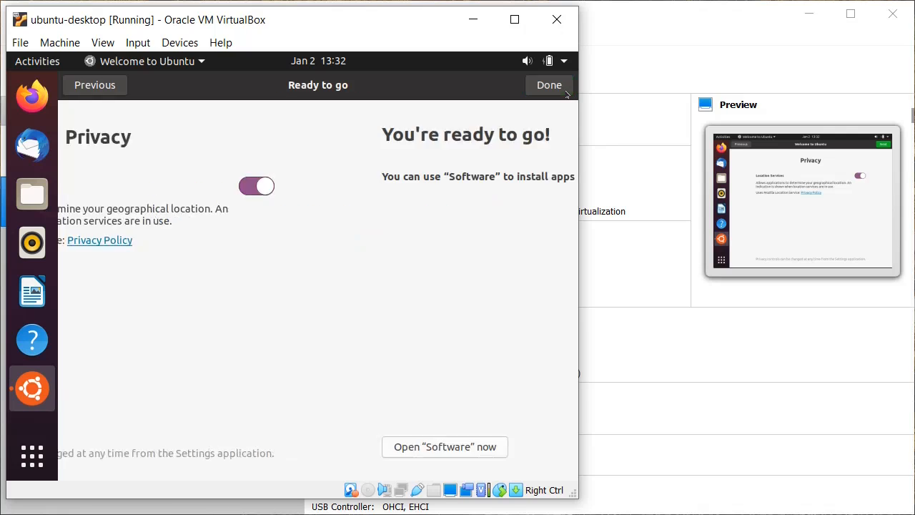
{"action": "left_click", "coordinate": [567, 94]}
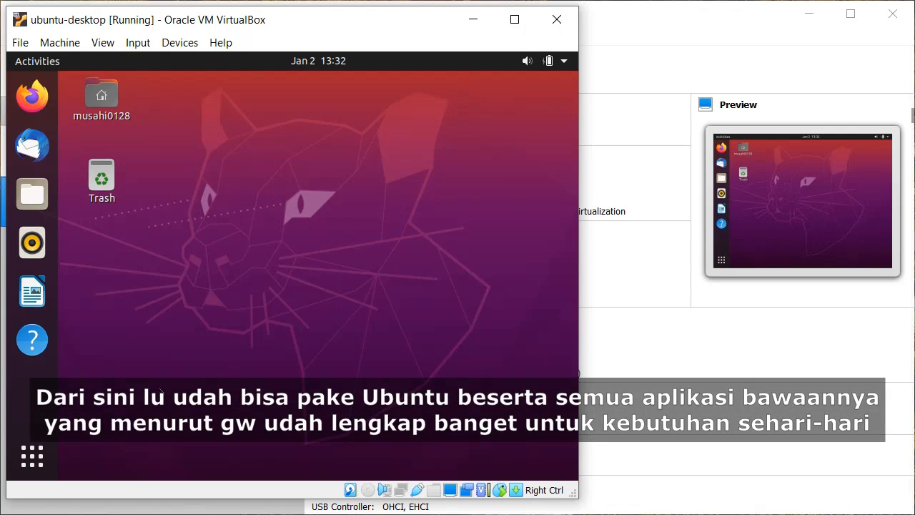
Browse the Show Applications grid and Activities overview, then open the top-right system menu.
{"action": "left_click", "coordinate": [48, 447]}
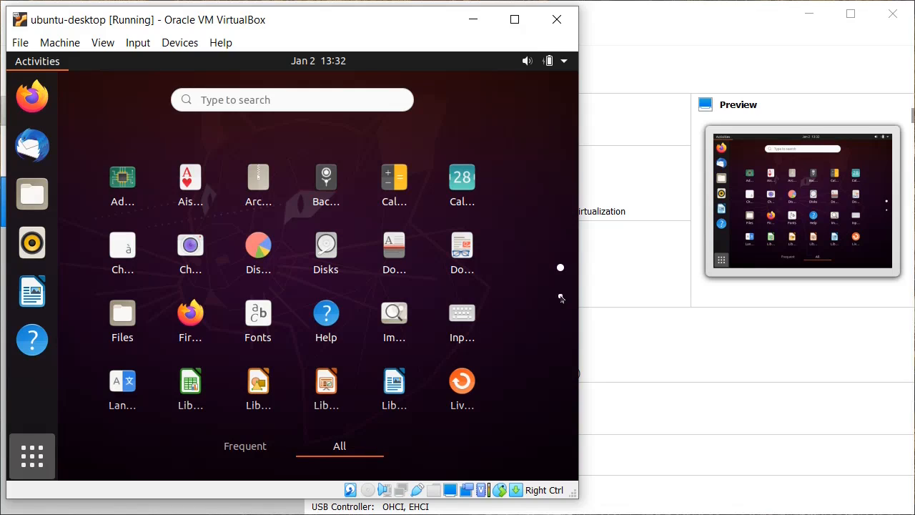
{"action": "left_click", "coordinate": [32, 456]}
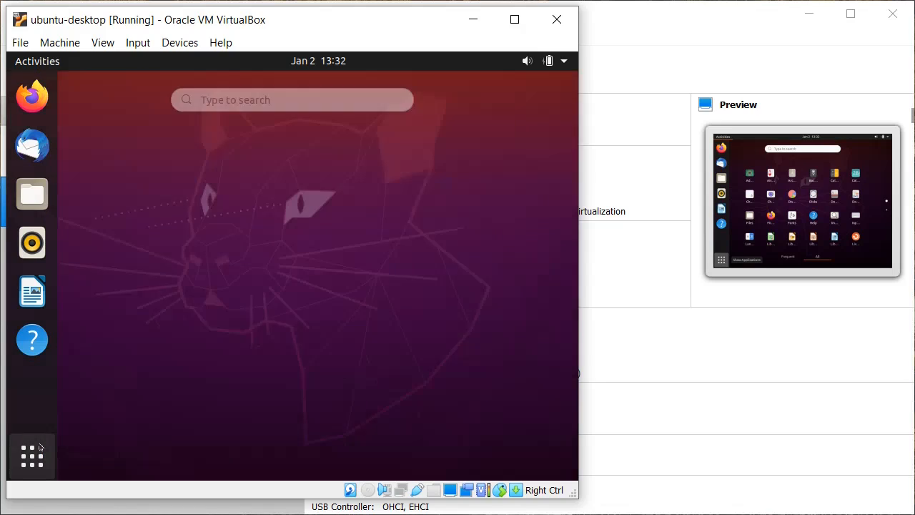
{"action": "left_click", "coordinate": [28, 63]}
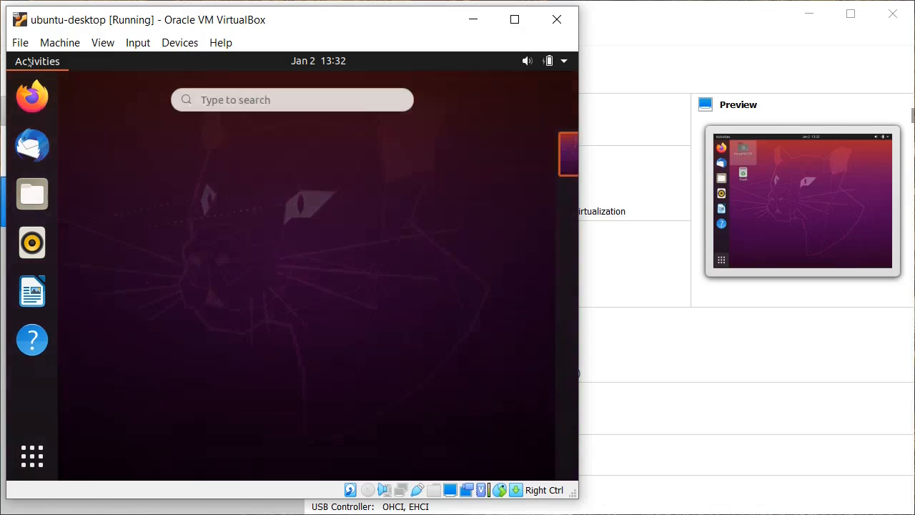
{"action": "left_click", "coordinate": [29, 63]}
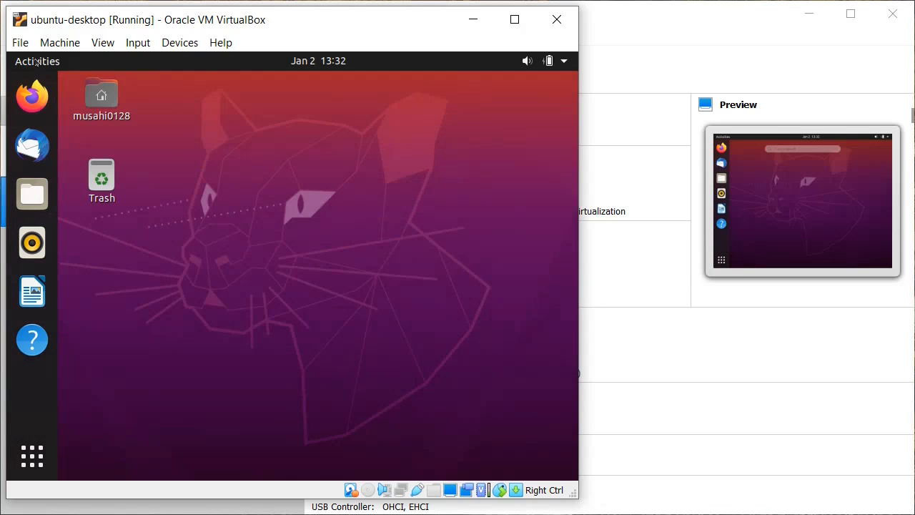
{"action": "left_click", "coordinate": [563, 61]}
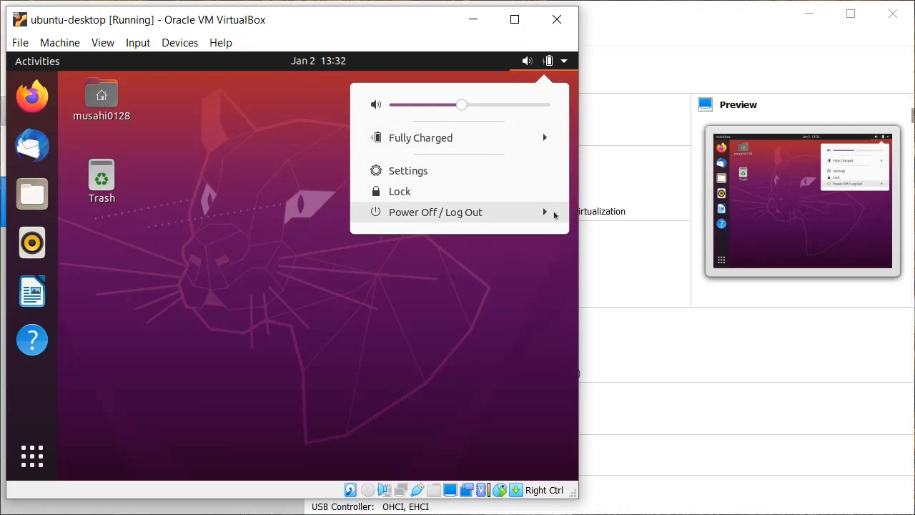
Choose Power Off… under Power Off / Log Out and confirm Power Off in the dialog.
{"action": "left_click", "coordinate": [552, 214]}
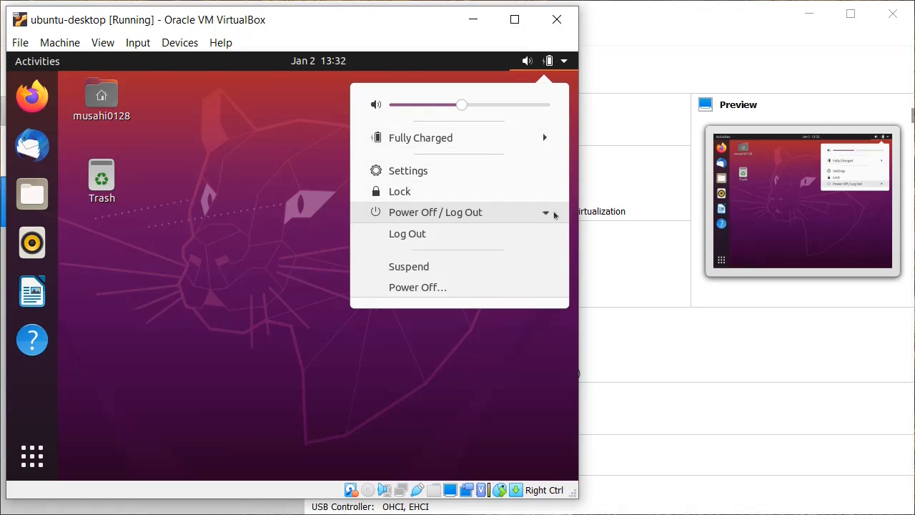
{"action": "left_click", "coordinate": [518, 286]}
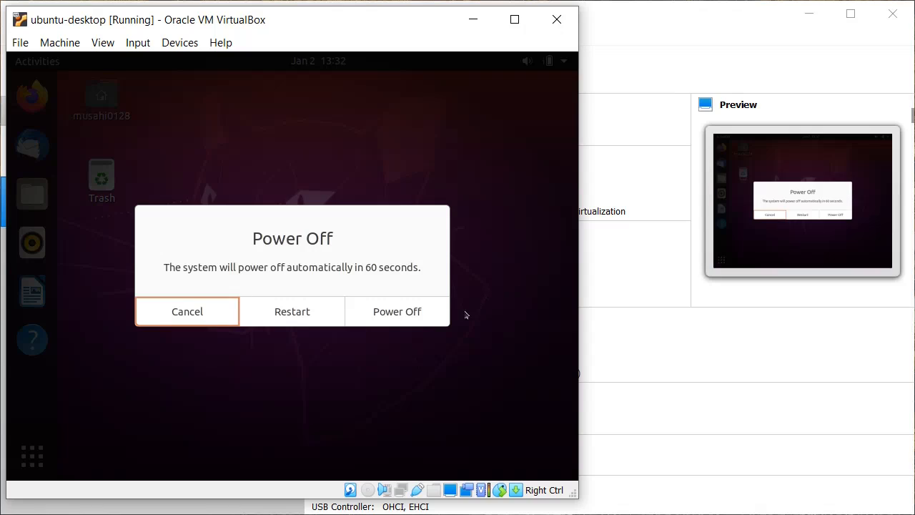
{"action": "left_click", "coordinate": [435, 322]}
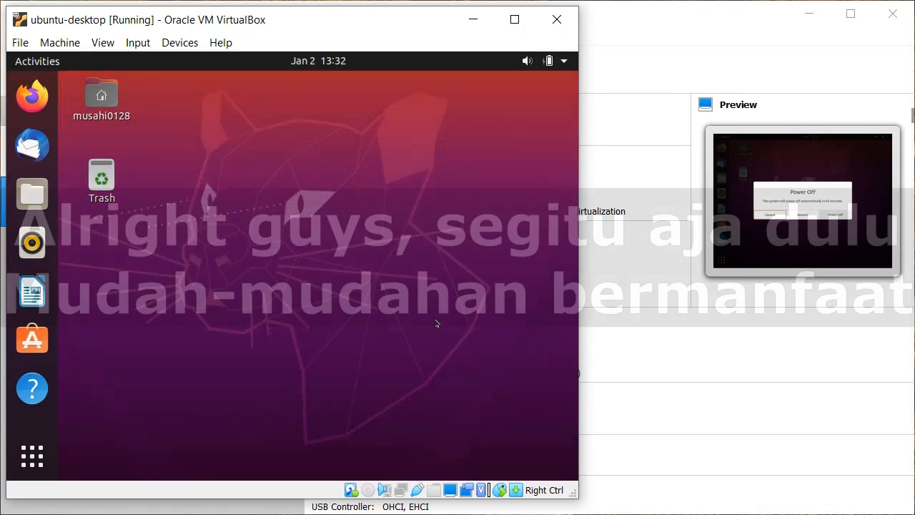